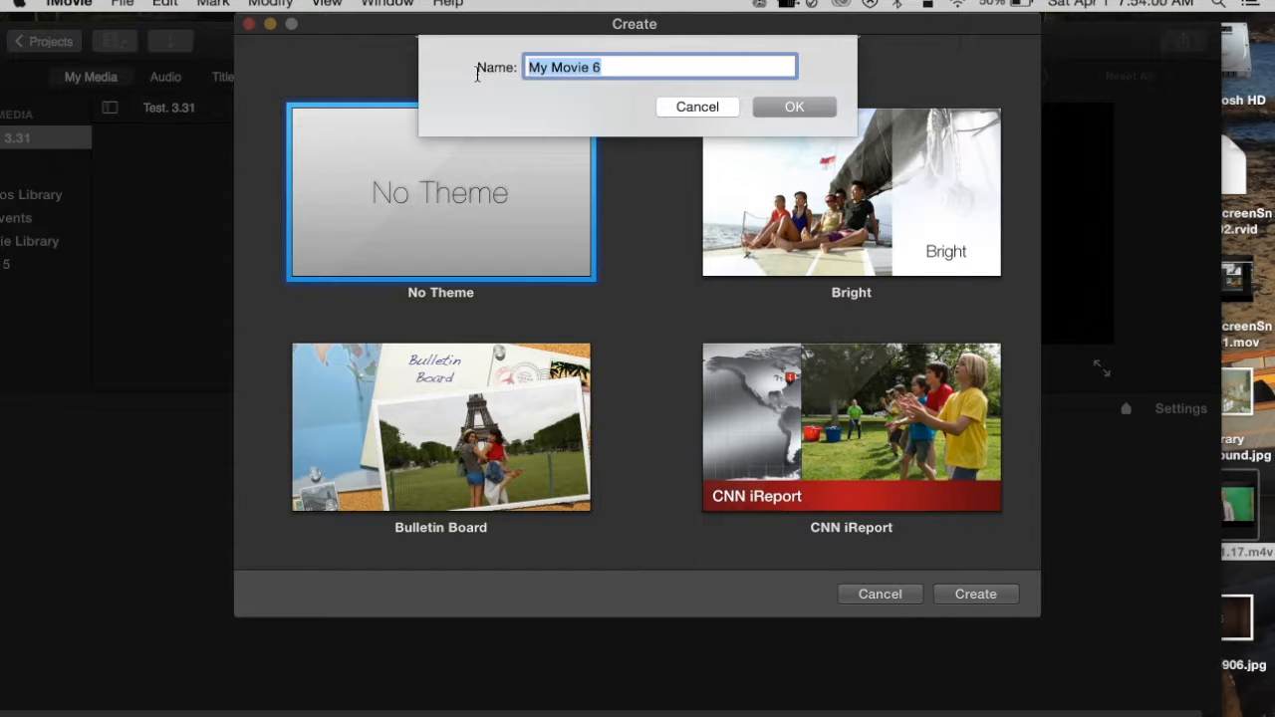
- Create the new movie as Test 4.1 and place the library background image from the desktop on its timeline
text(Test 4.1)
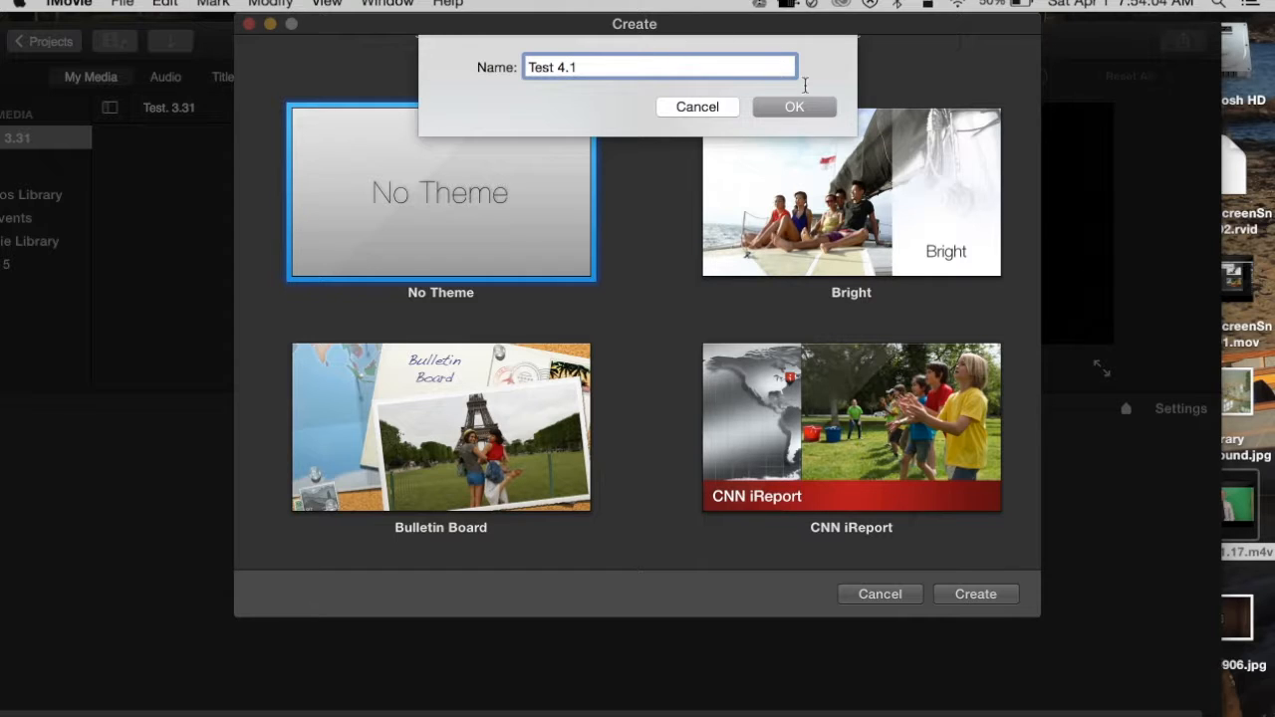
click(818, 110)
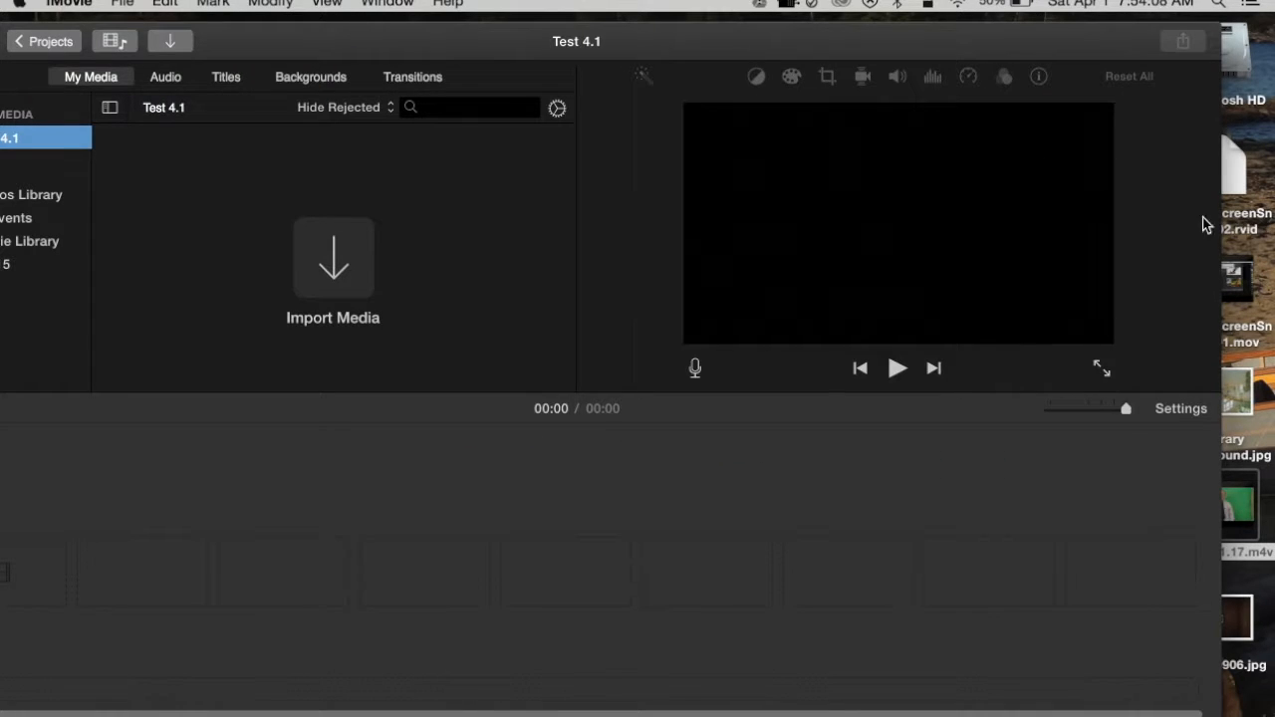
drag(1240, 389, 26, 575)
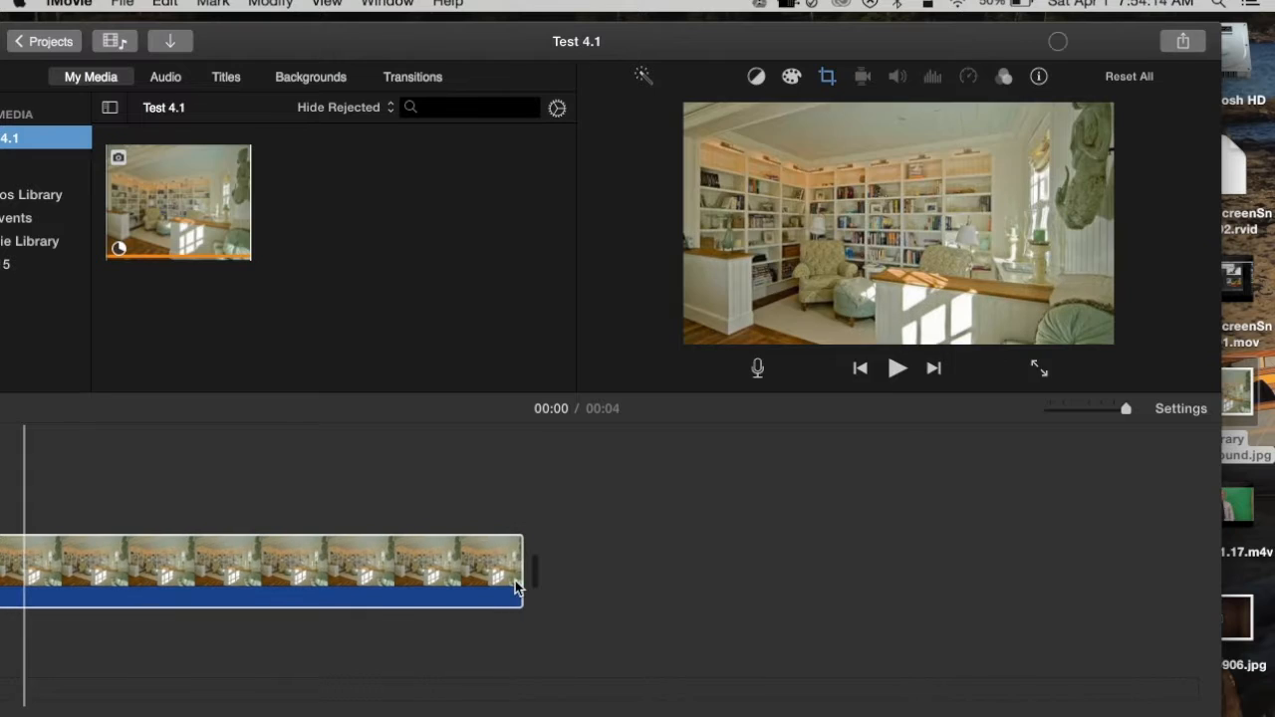
- Extend the library background image's duration to 14.9 seconds on the timeline
drag(525, 570, 1101, 580)
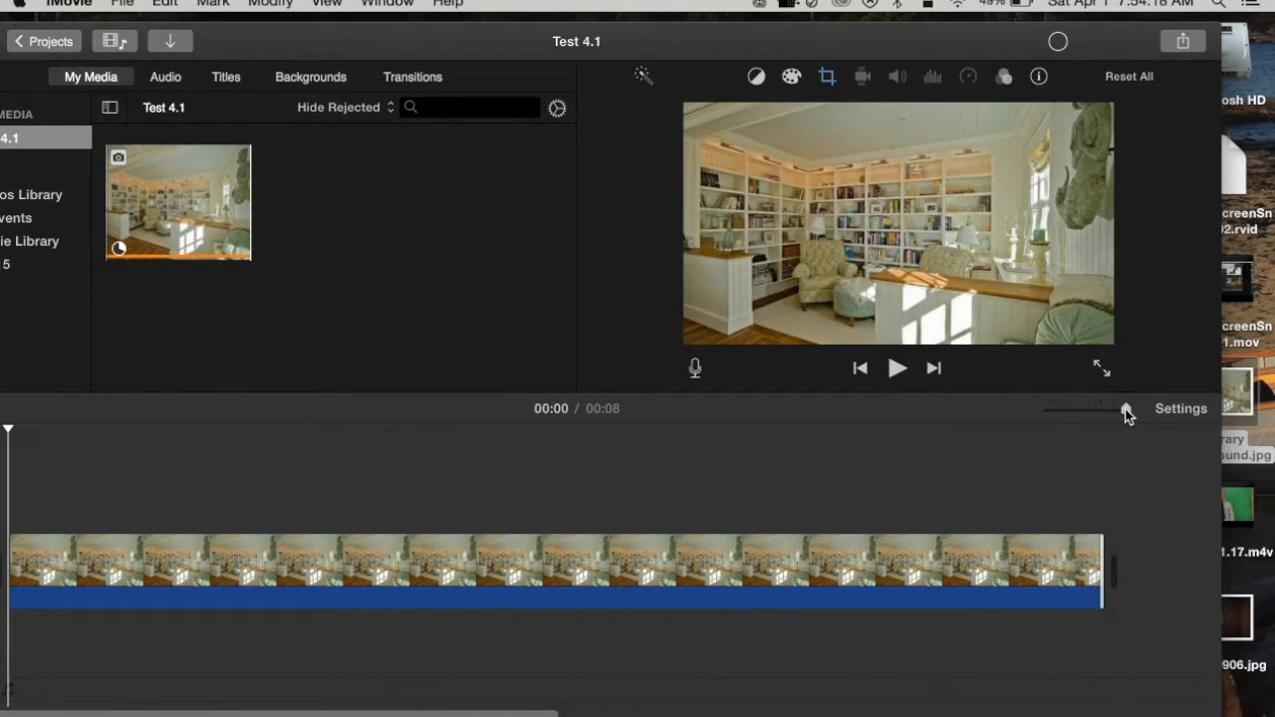
drag(1126, 415, 1115, 416)
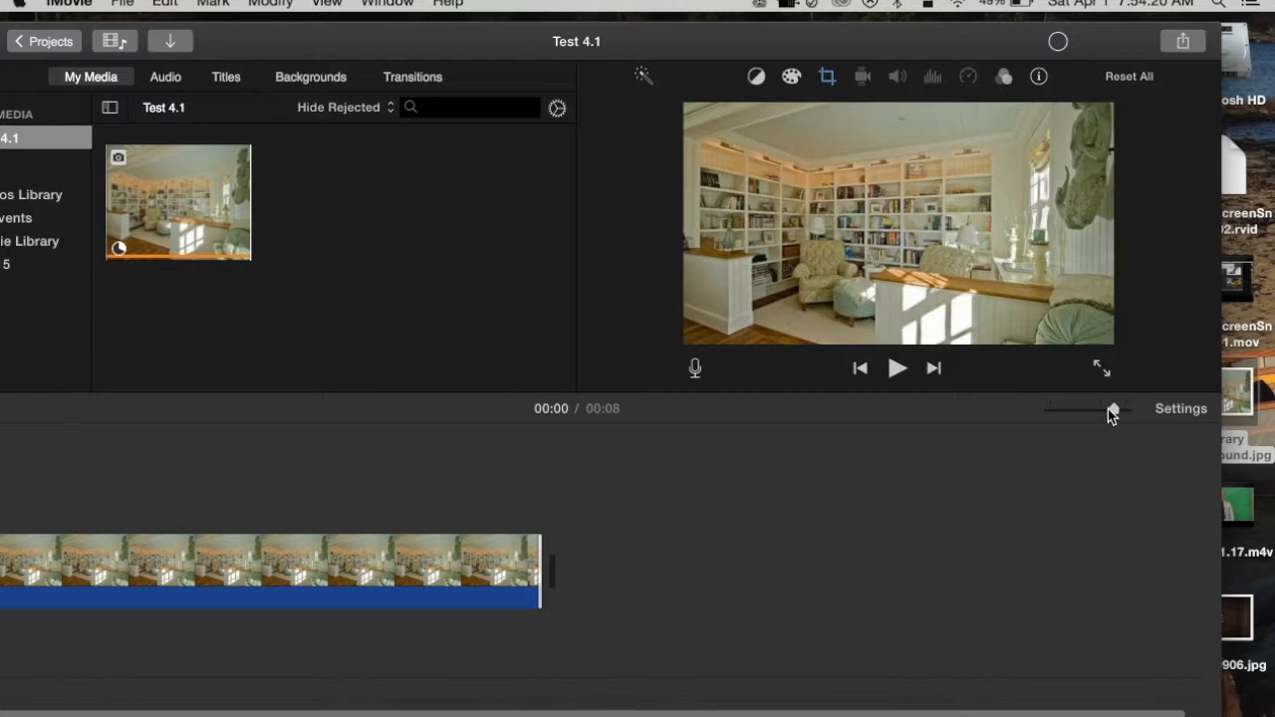
drag(541, 572, 986, 595)
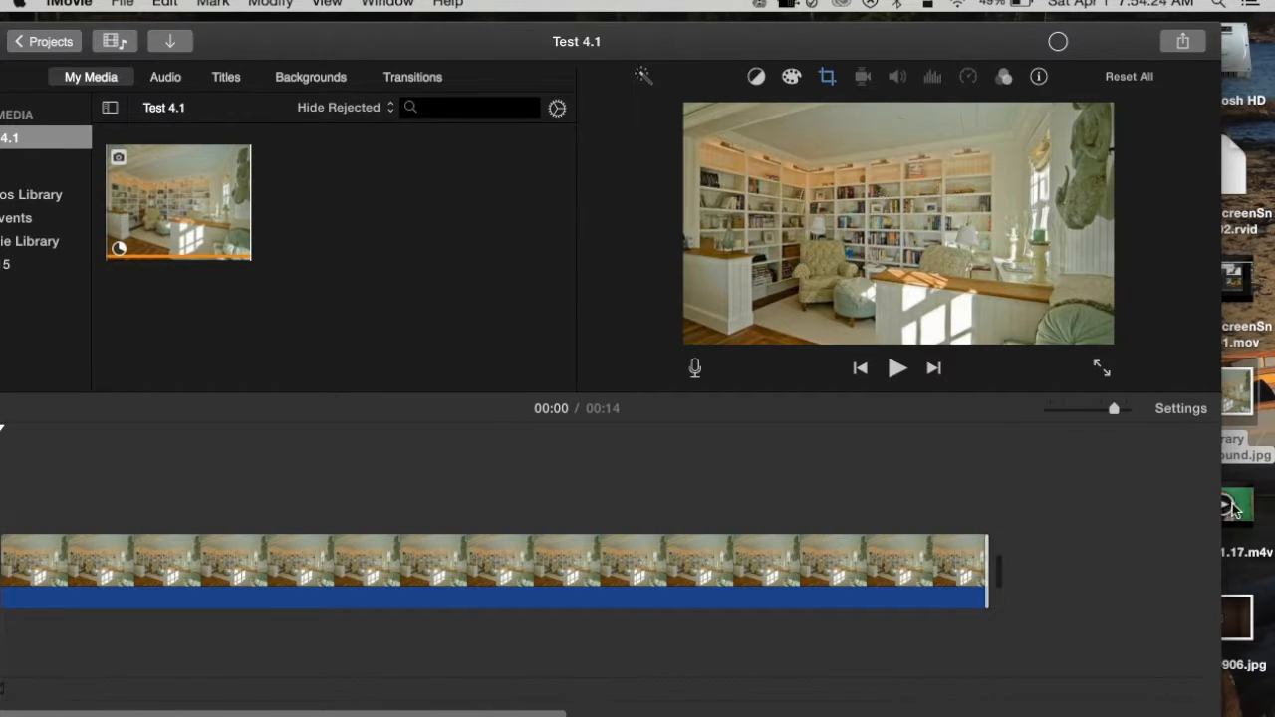
- Overlay the green-screen m4v clip above the start of the background image and extend the image to 17.3 seconds
drag(1236, 510, 2, 487)
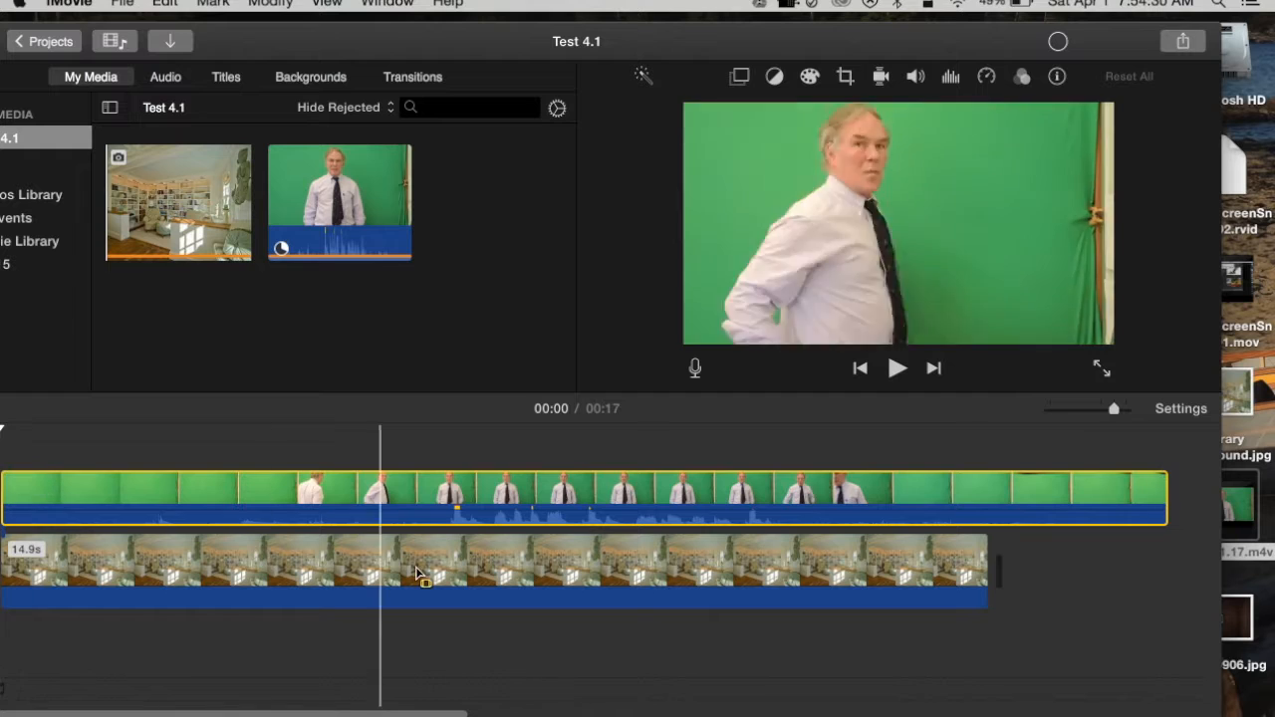
drag(988, 555, 1146, 550)
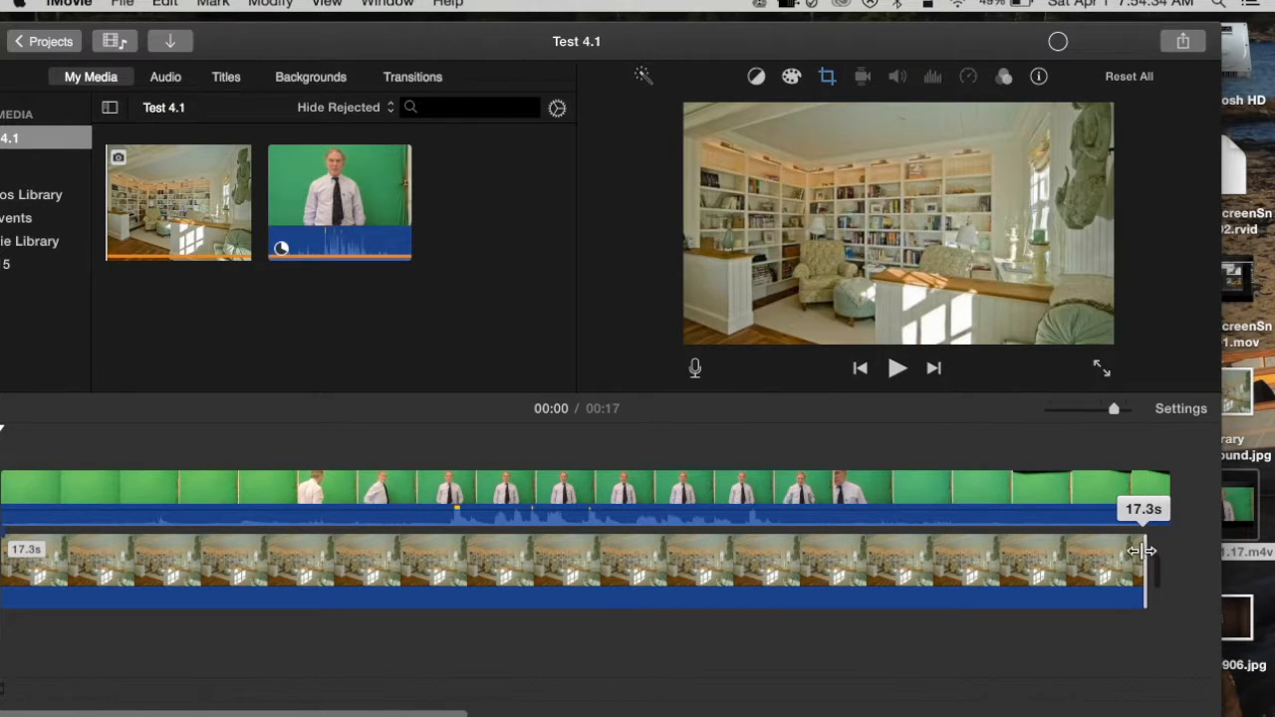
- Trim the empty beginning off the green-screen clip, leaving 10.4 seconds, and align it with the start of the timeline
click(110, 491)
click(110, 491)
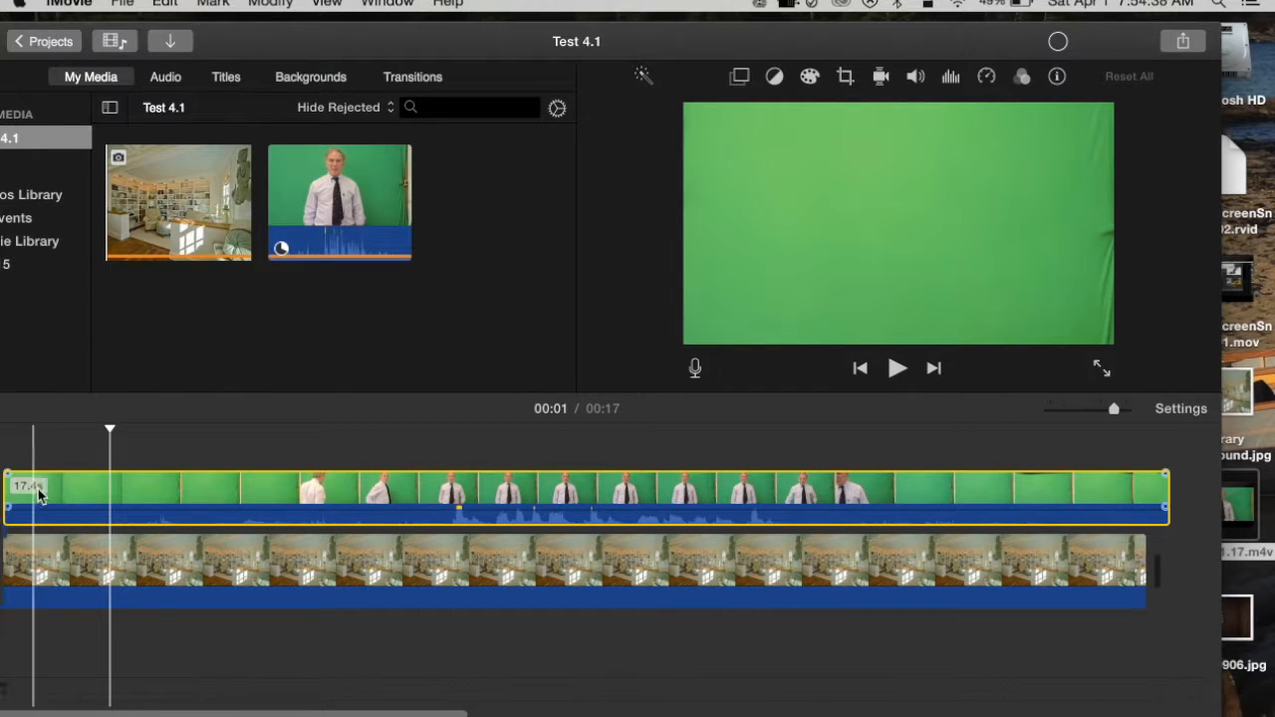
click(387, 486)
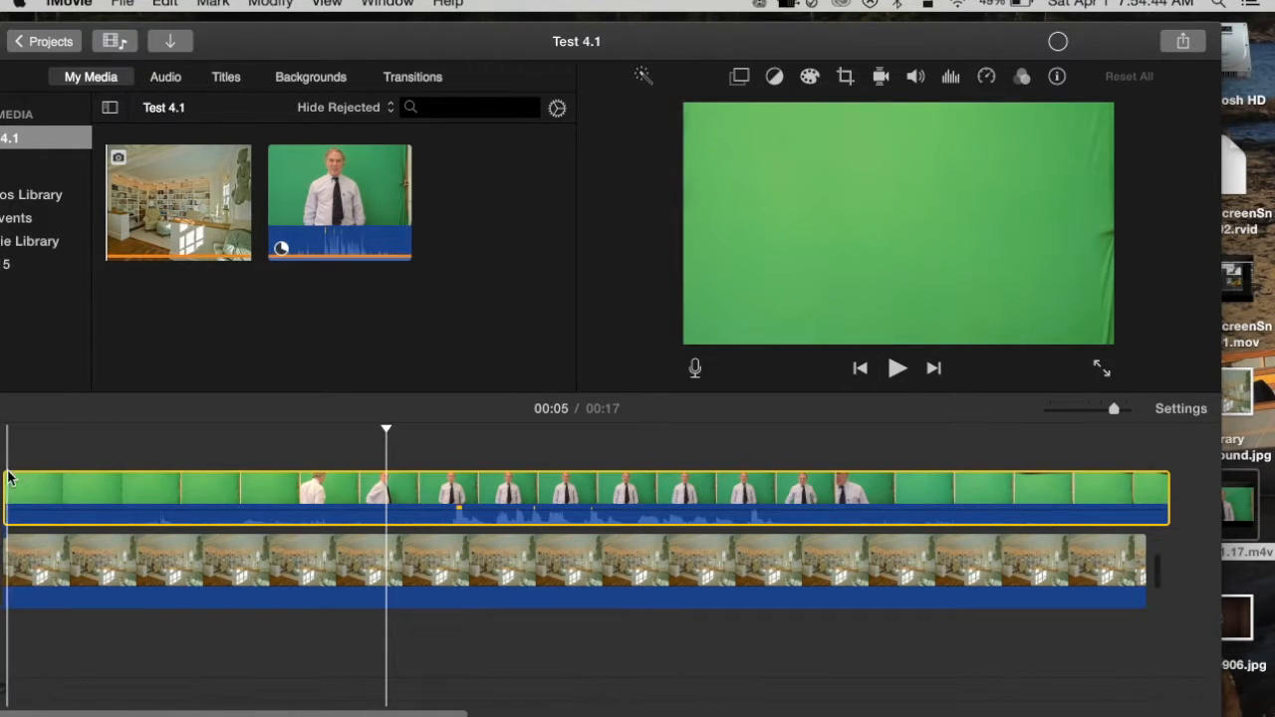
drag(6, 486, 461, 497)
drag(593, 493, 137, 488)
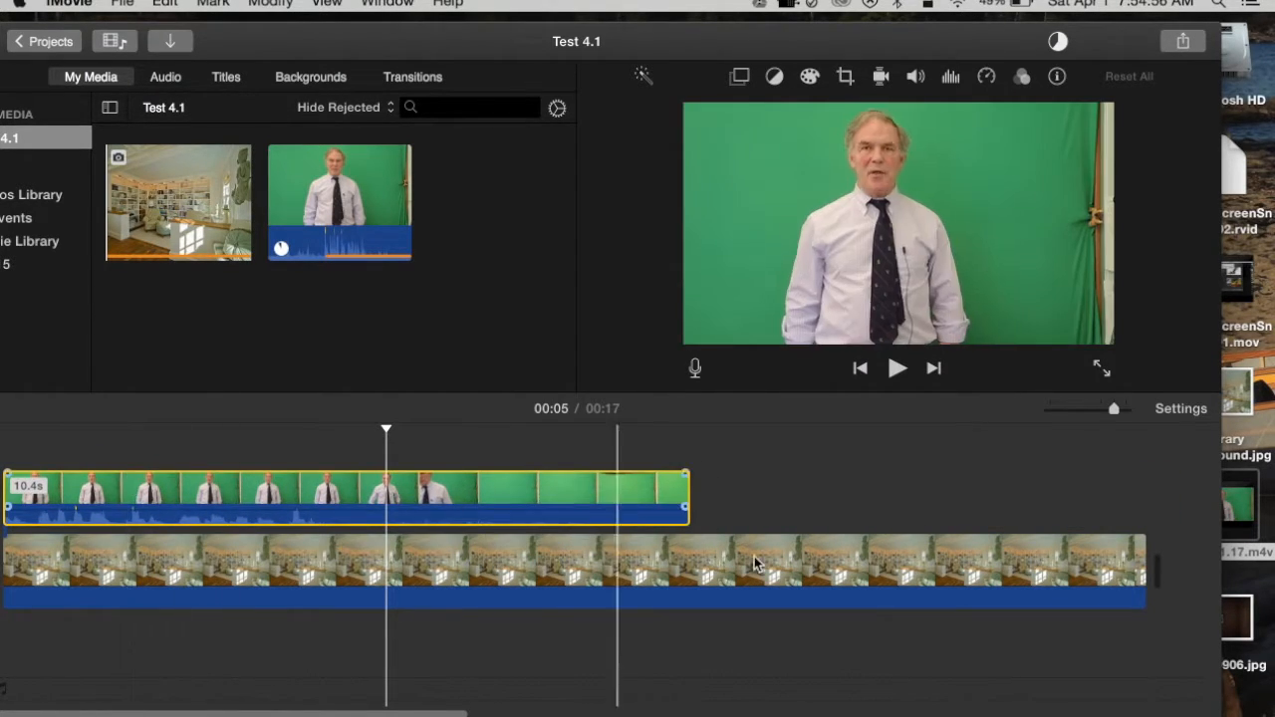
- Shorten the background image to about 8 seconds and trim the end of the green-screen clip to 4.9 seconds
drag(1146, 558, 579, 599)
click(697, 505)
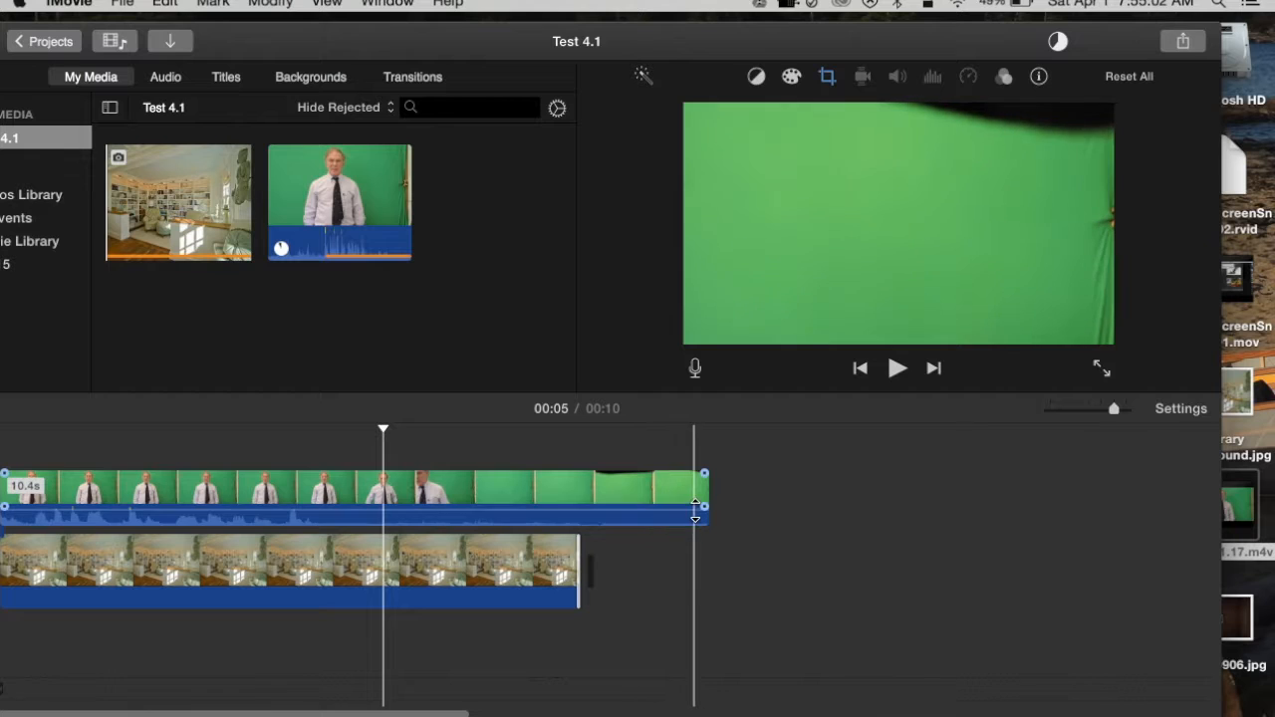
drag(704, 500, 324, 498)
click(230, 480)
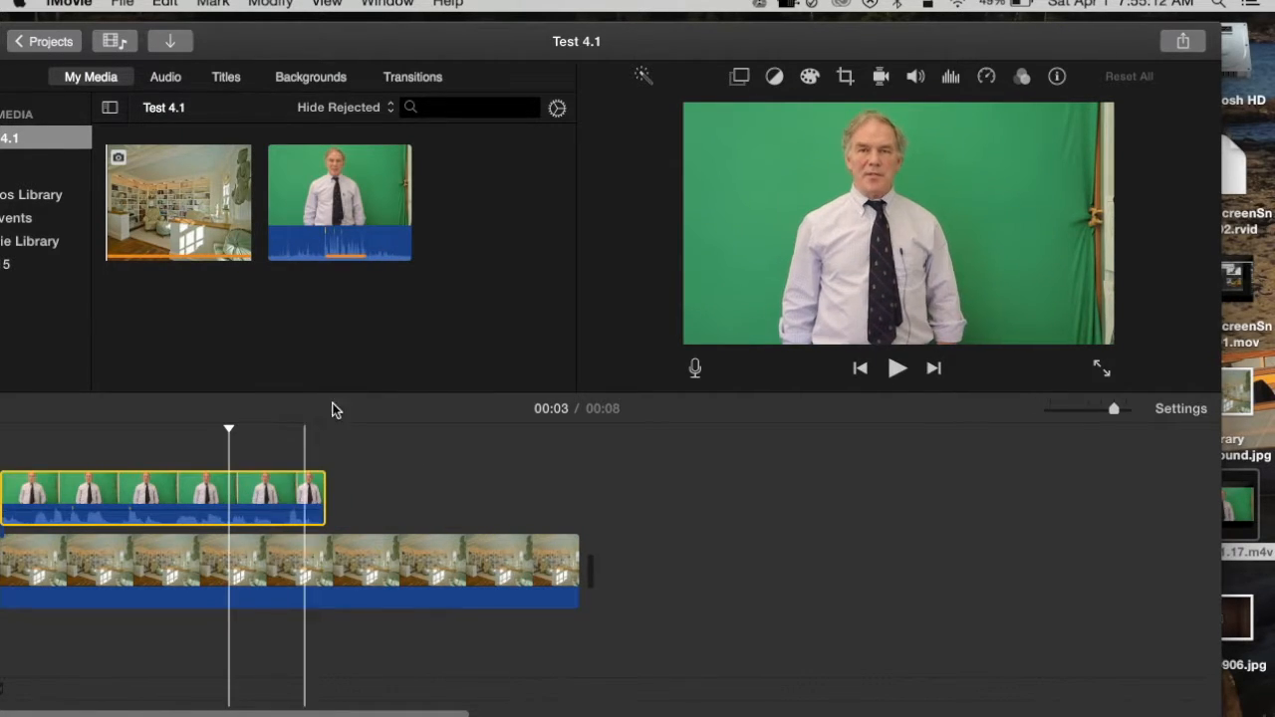
- Crop the green-screen clip with Crop to Fill so the frame excludes the curtain's edge beside the speaker
click(845, 77)
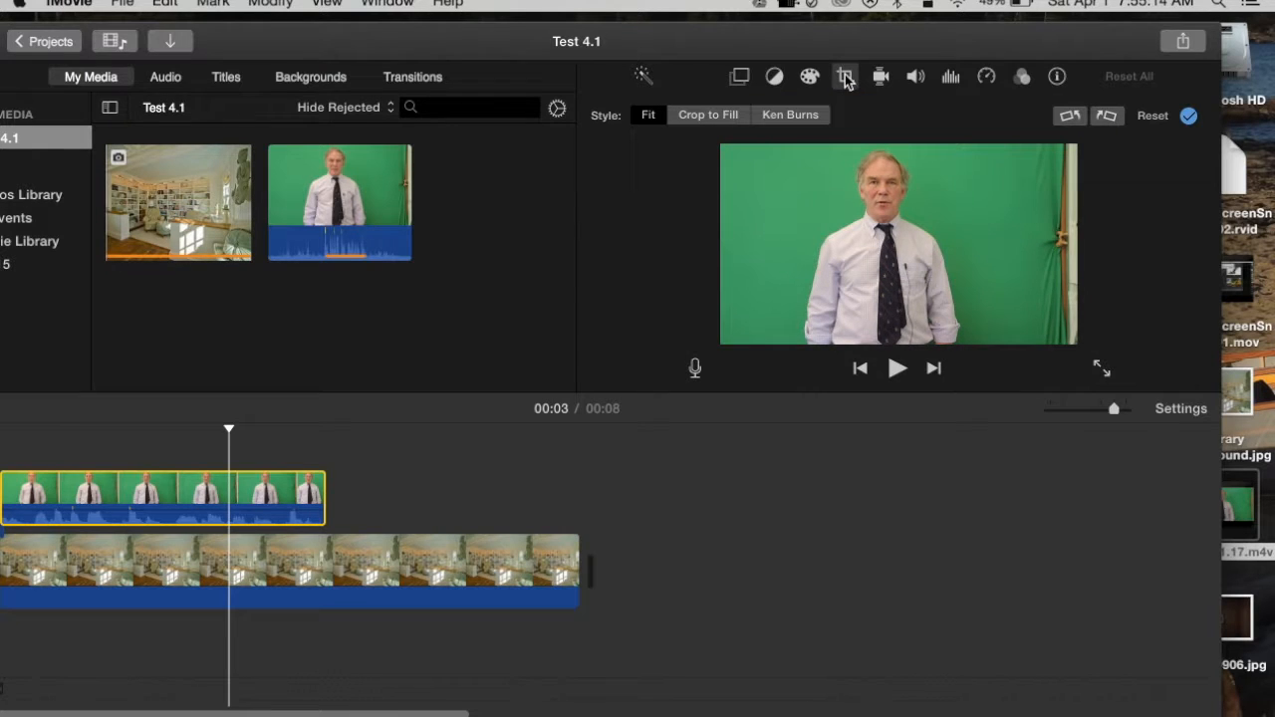
click(721, 119)
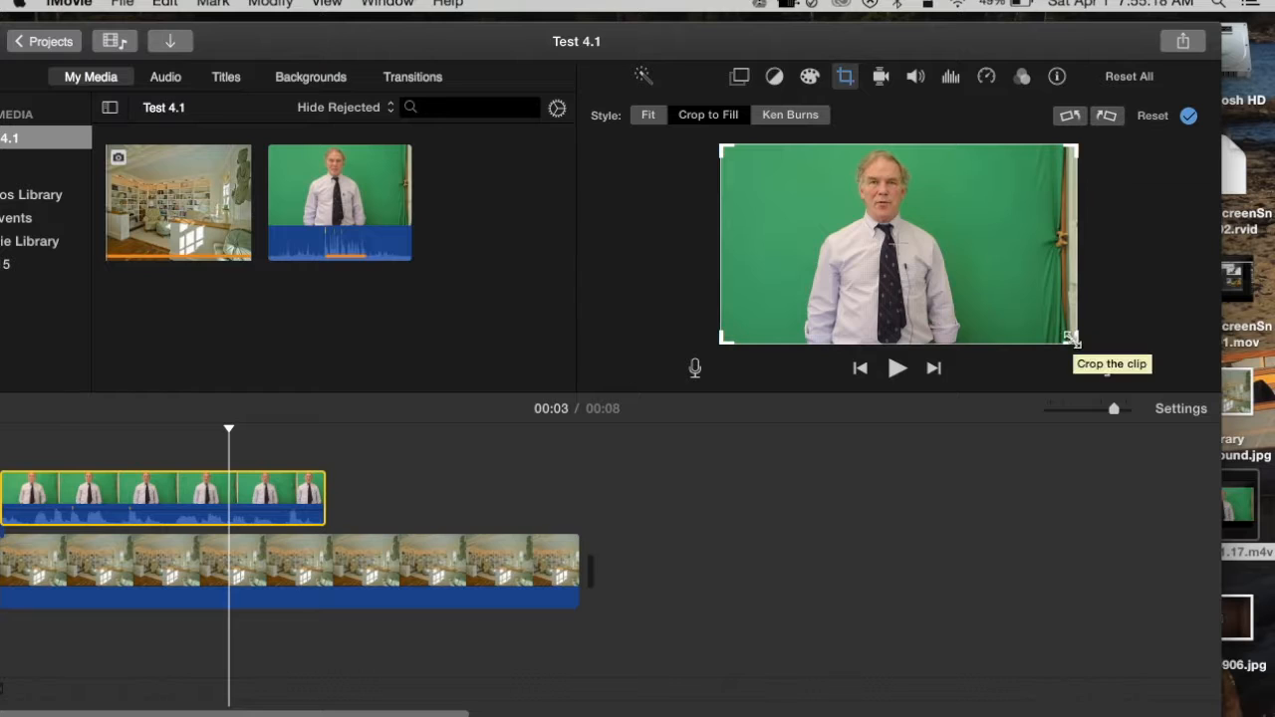
drag(1076, 341, 1010, 328)
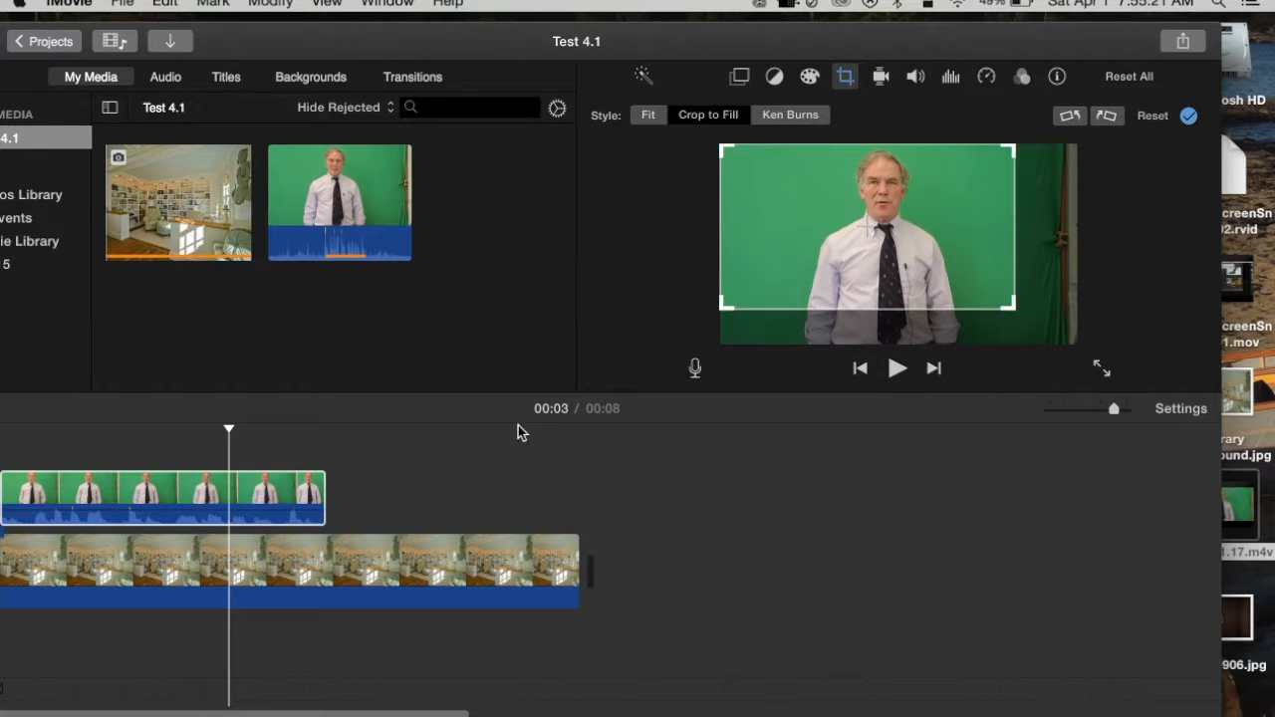
- Set the cropped clip's video overlay to Green/Blue Screen so the library image replaces its green background
click(272, 480)
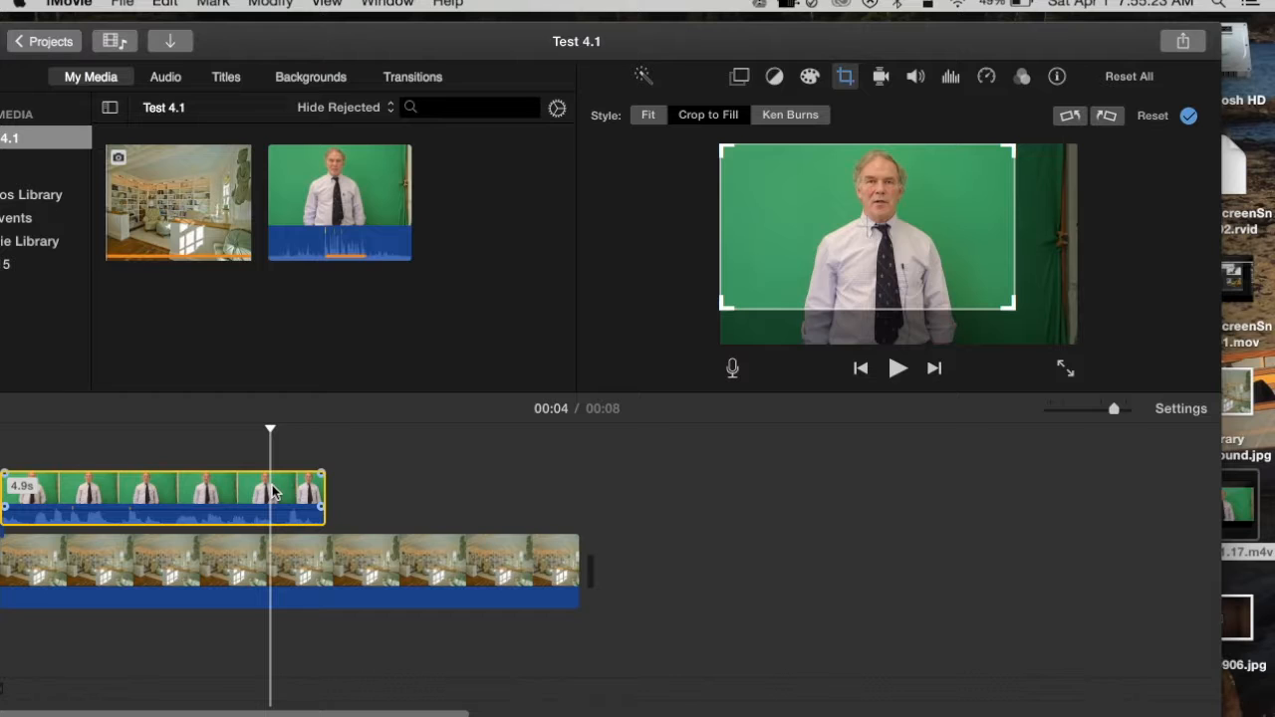
click(741, 77)
click(730, 116)
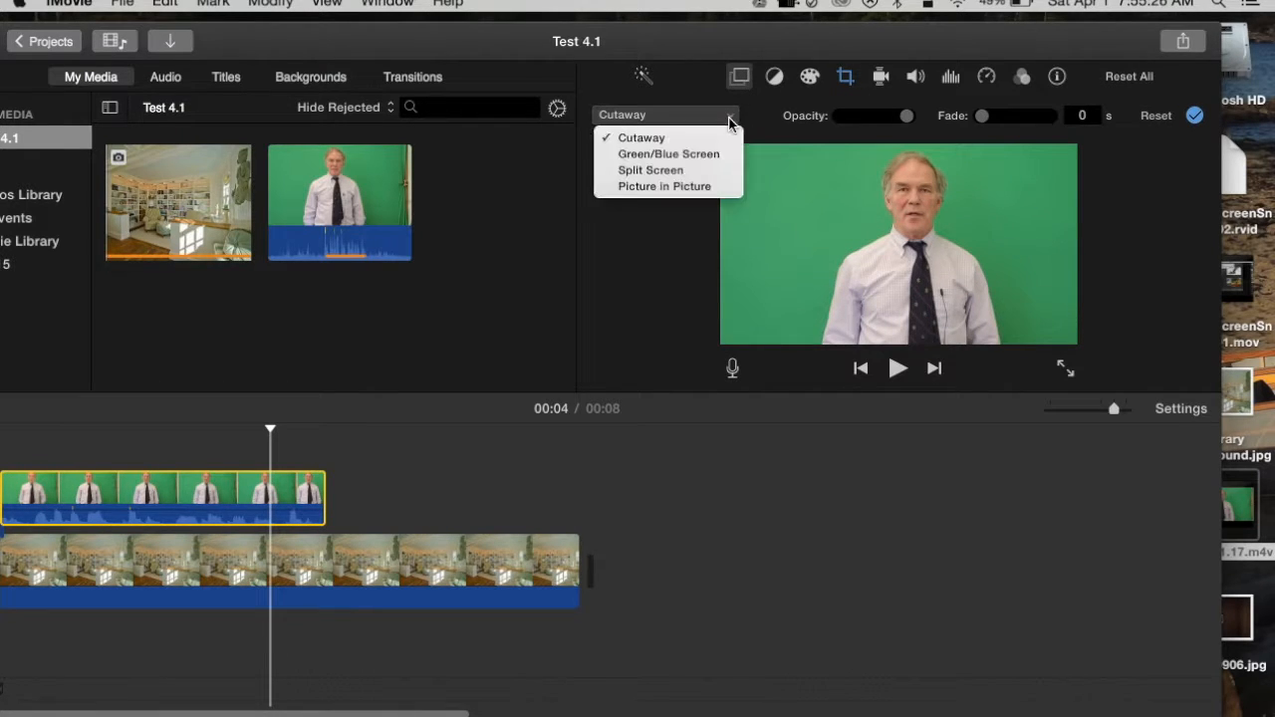
click(704, 155)
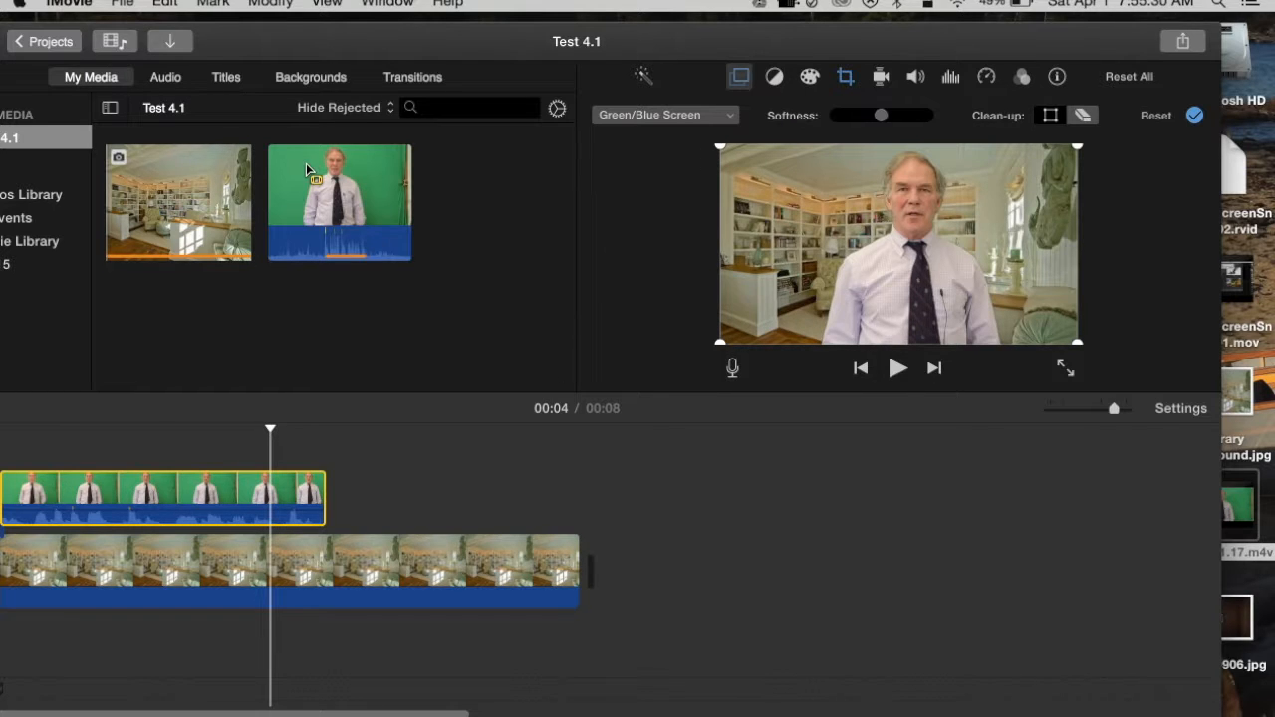
- Share the composited Test 4.1 movie as a file
click(122, 3)
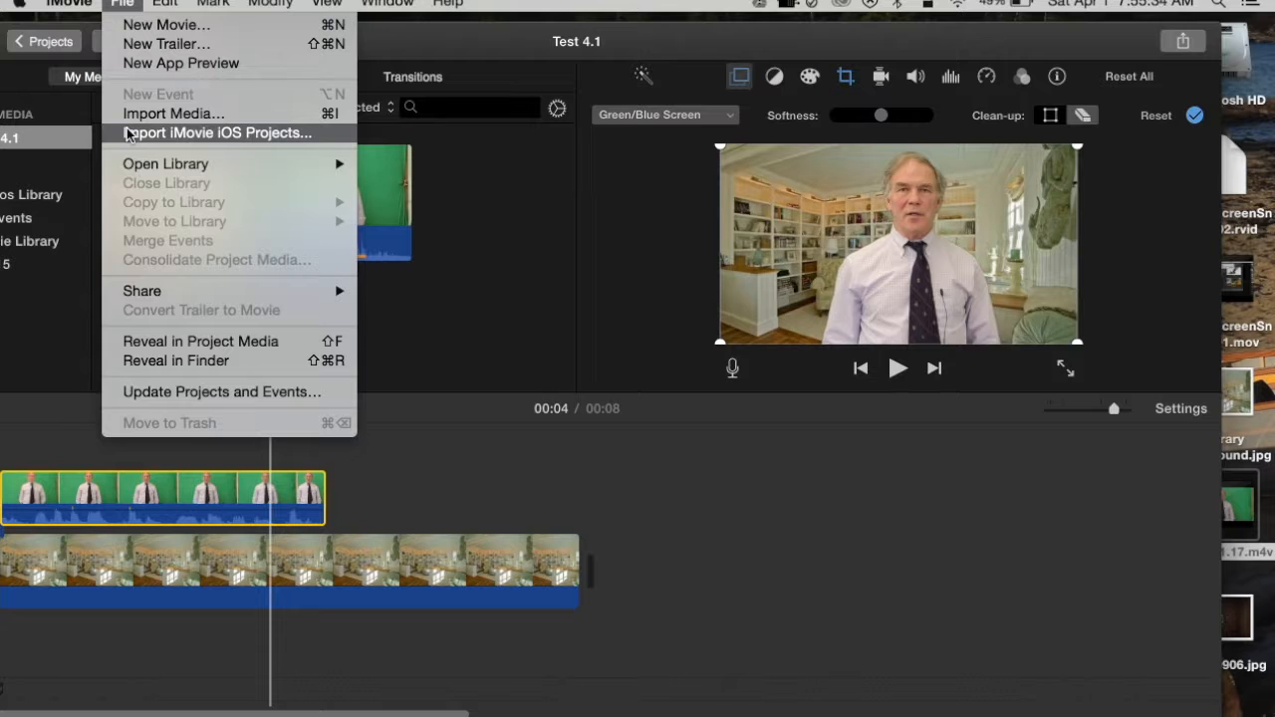
mouse_move(143, 291)
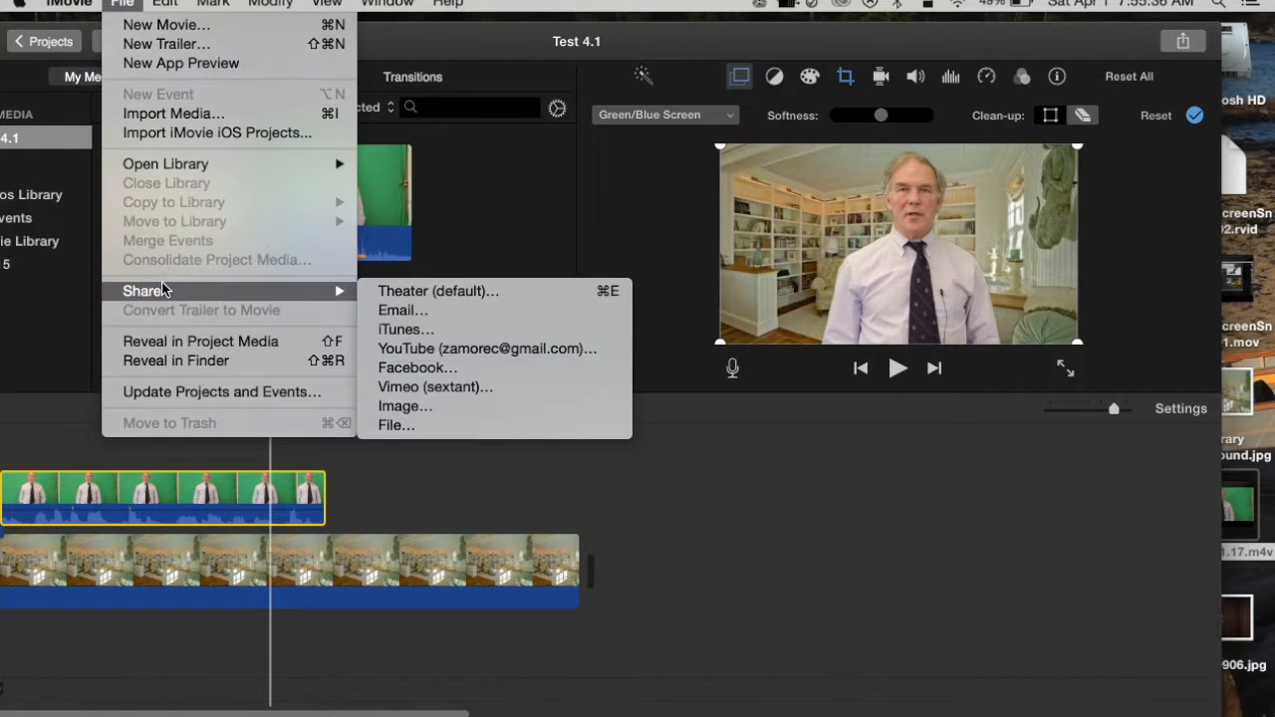
click(415, 435)
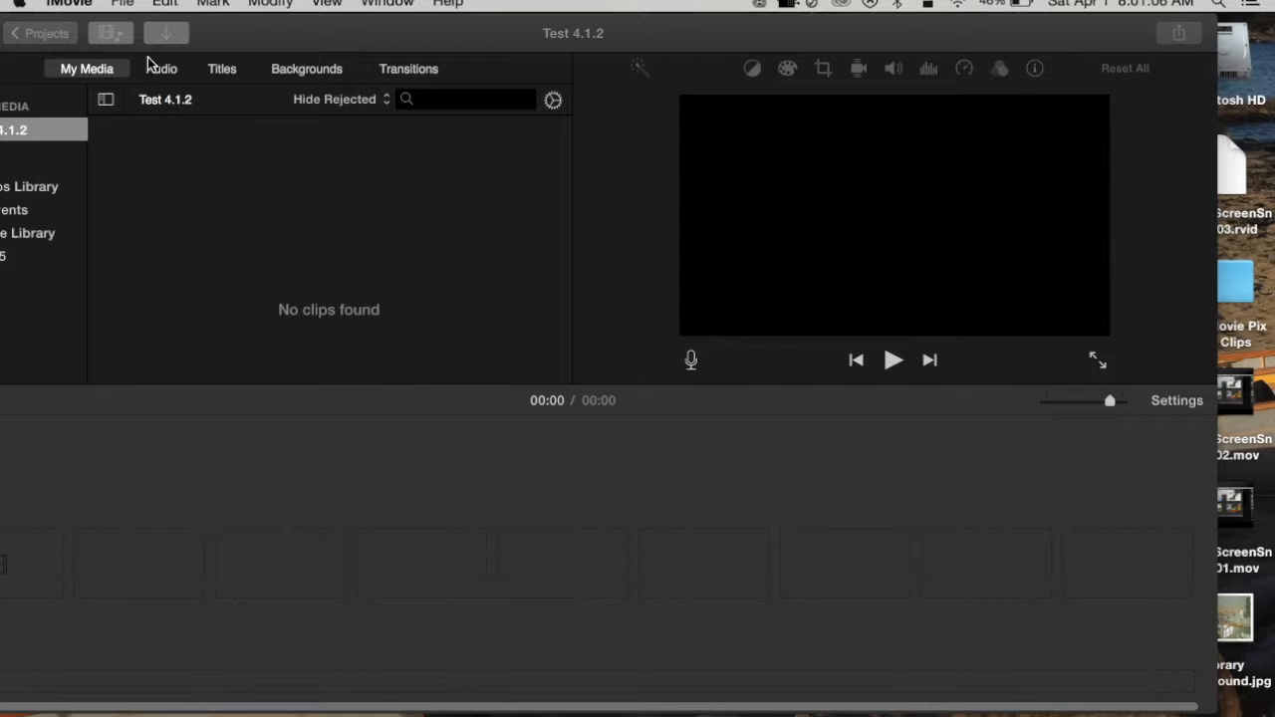
- Create a new movie with No Theme and name it Test 4.1.3
click(123, 4)
click(138, 27)
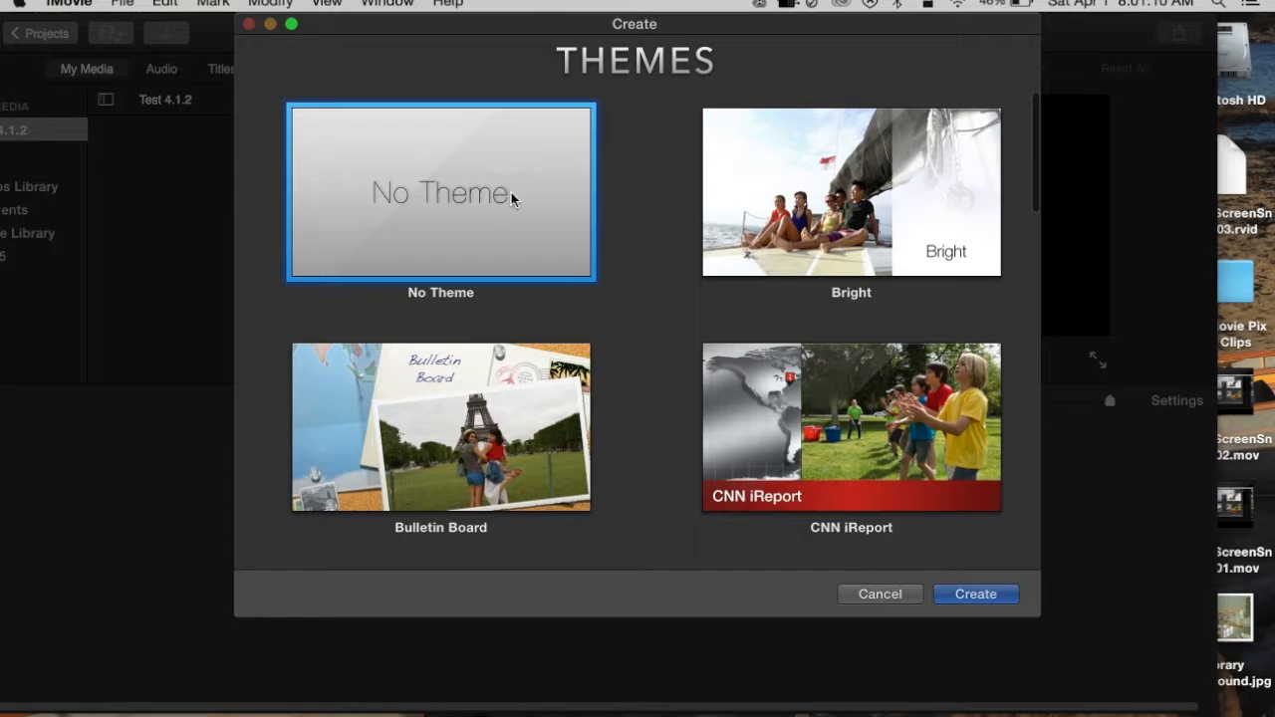
click(972, 596)
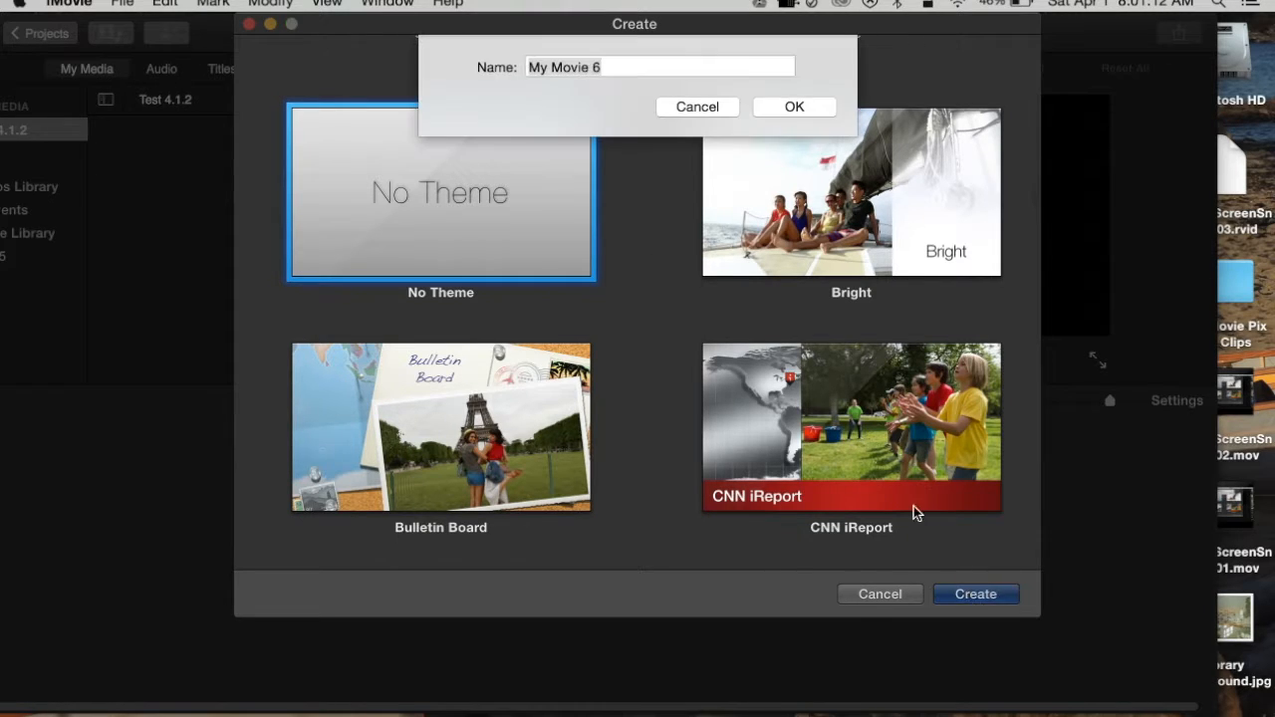
click(621, 66)
drag(580, 67, 465, 69)
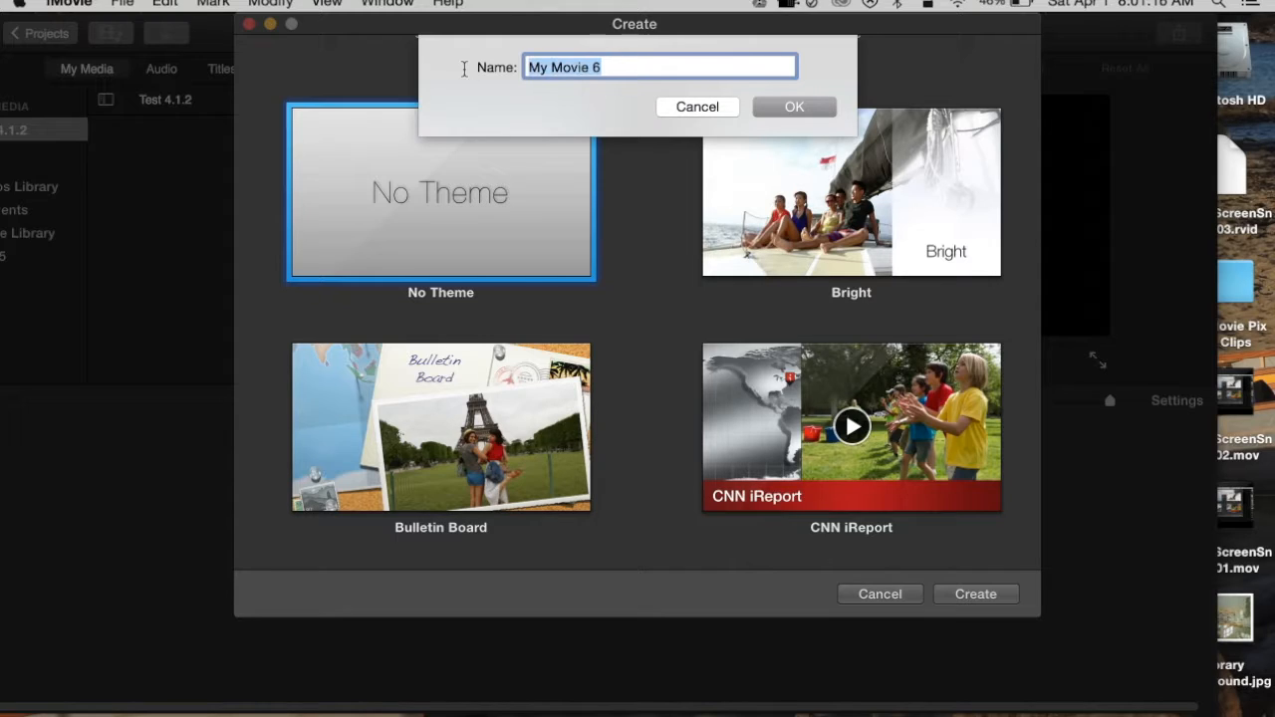
text(Test 4.1.3)
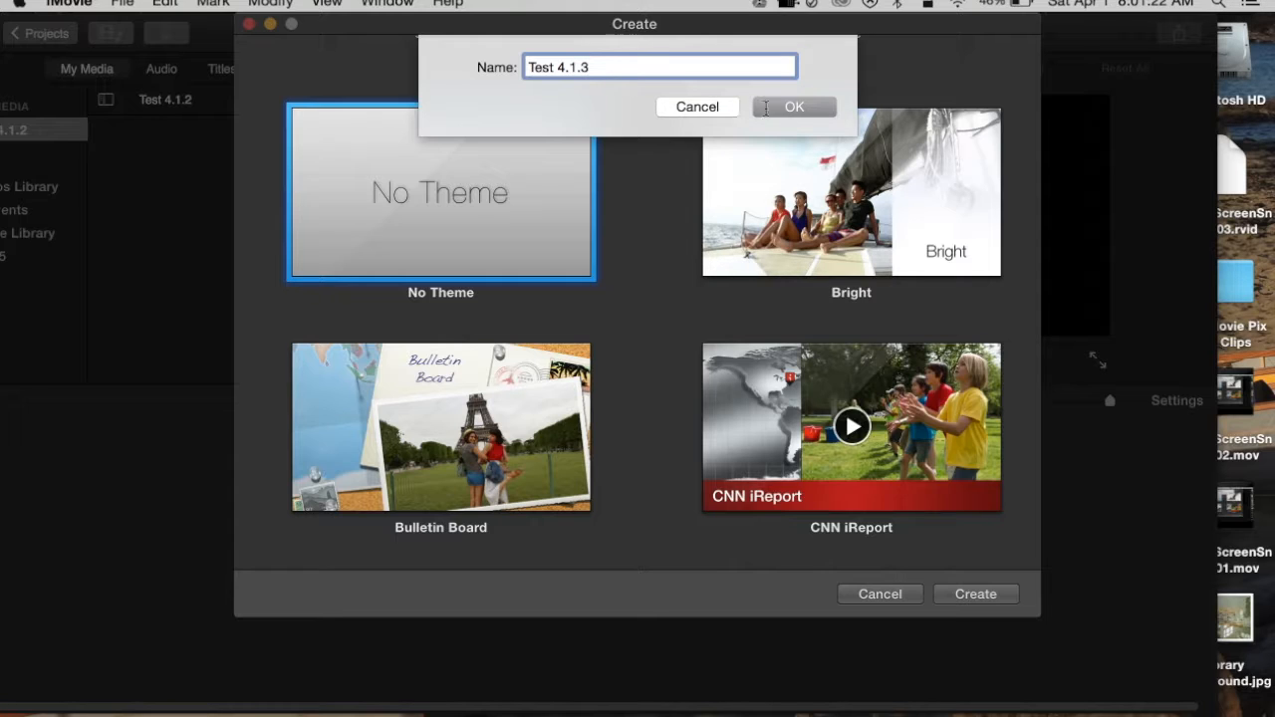
click(803, 106)
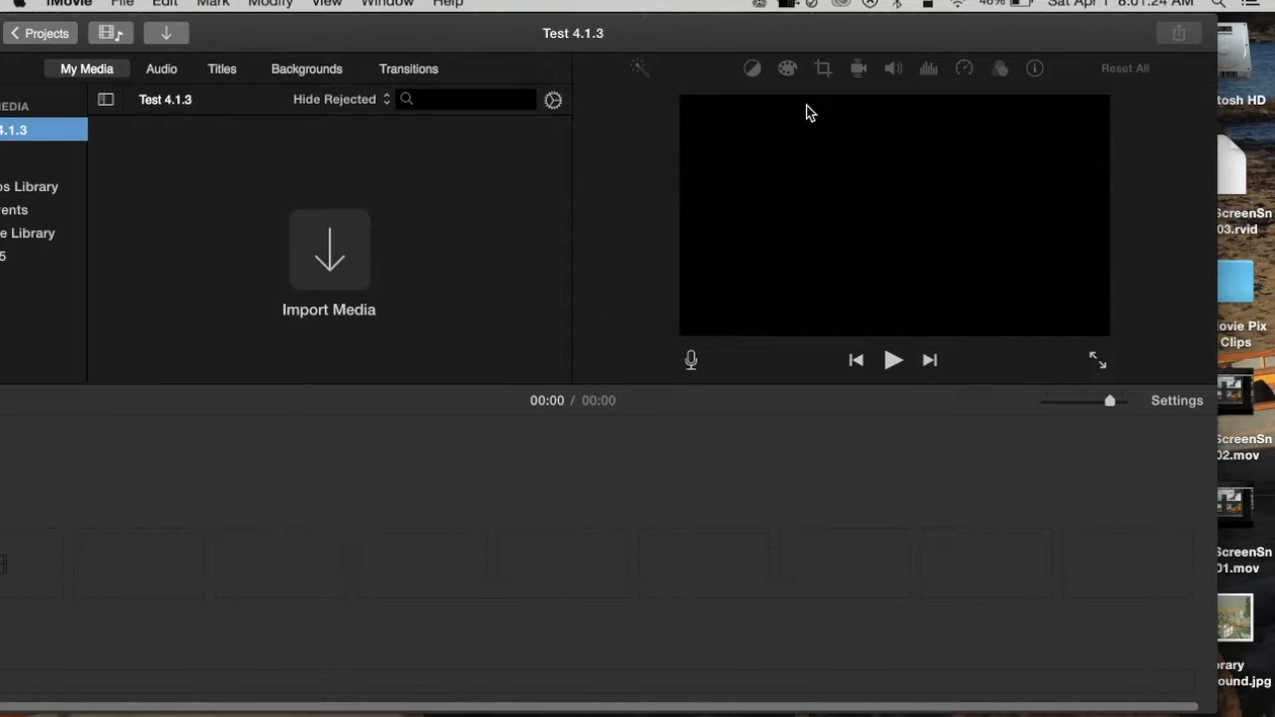
- Open the Test Movie Pix and Clips folder from the desktop and add Test 4.1.mp4 to the movie's timeline
double_click(1238, 286)
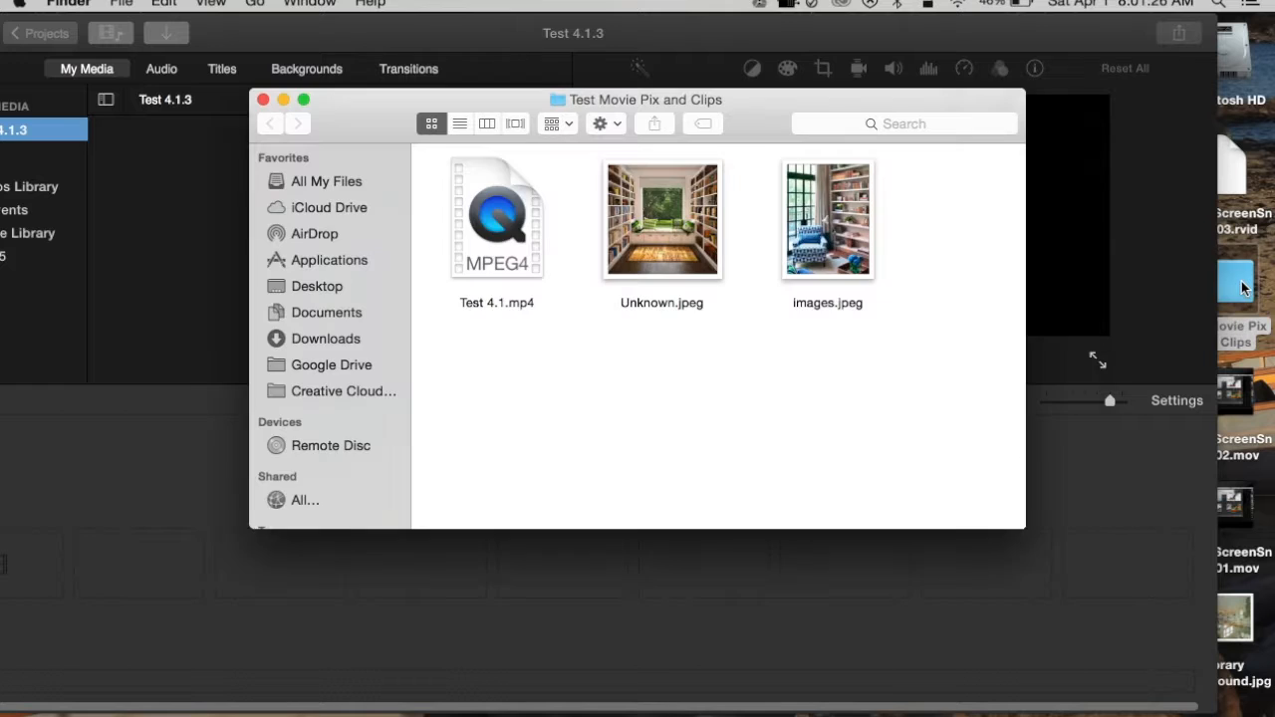
drag(727, 112, 972, 110)
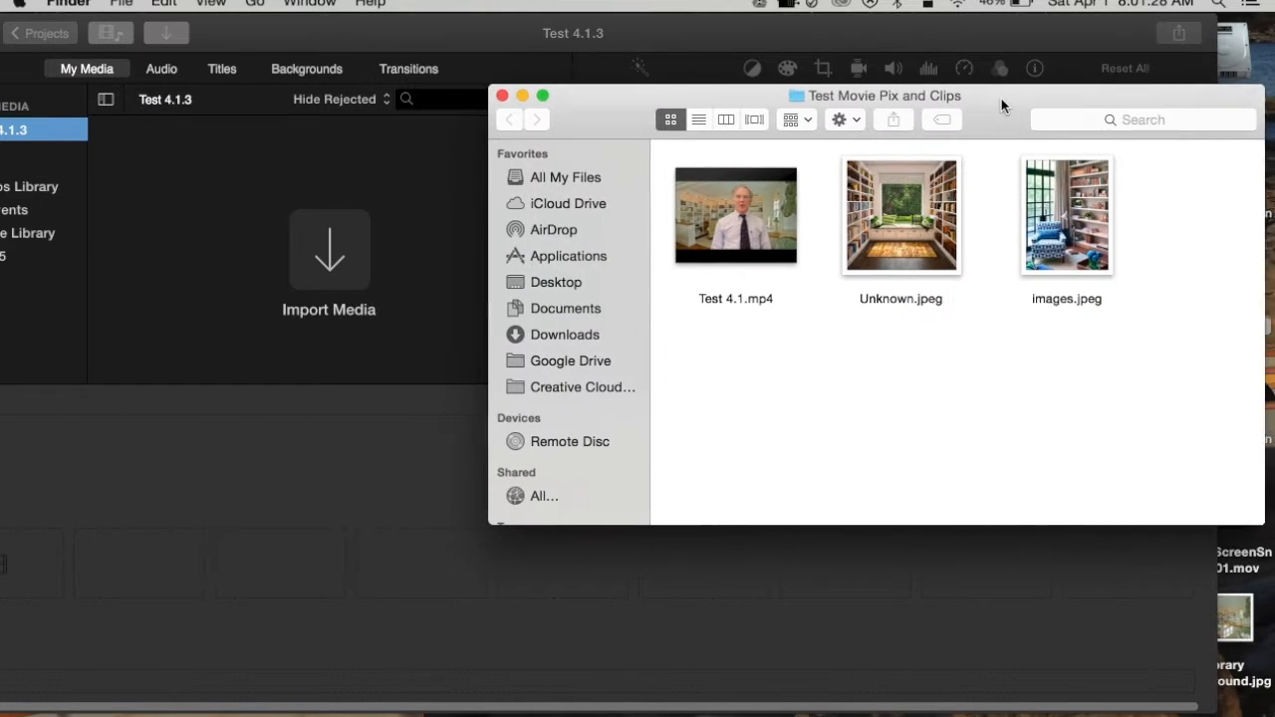
drag(709, 189, 63, 557)
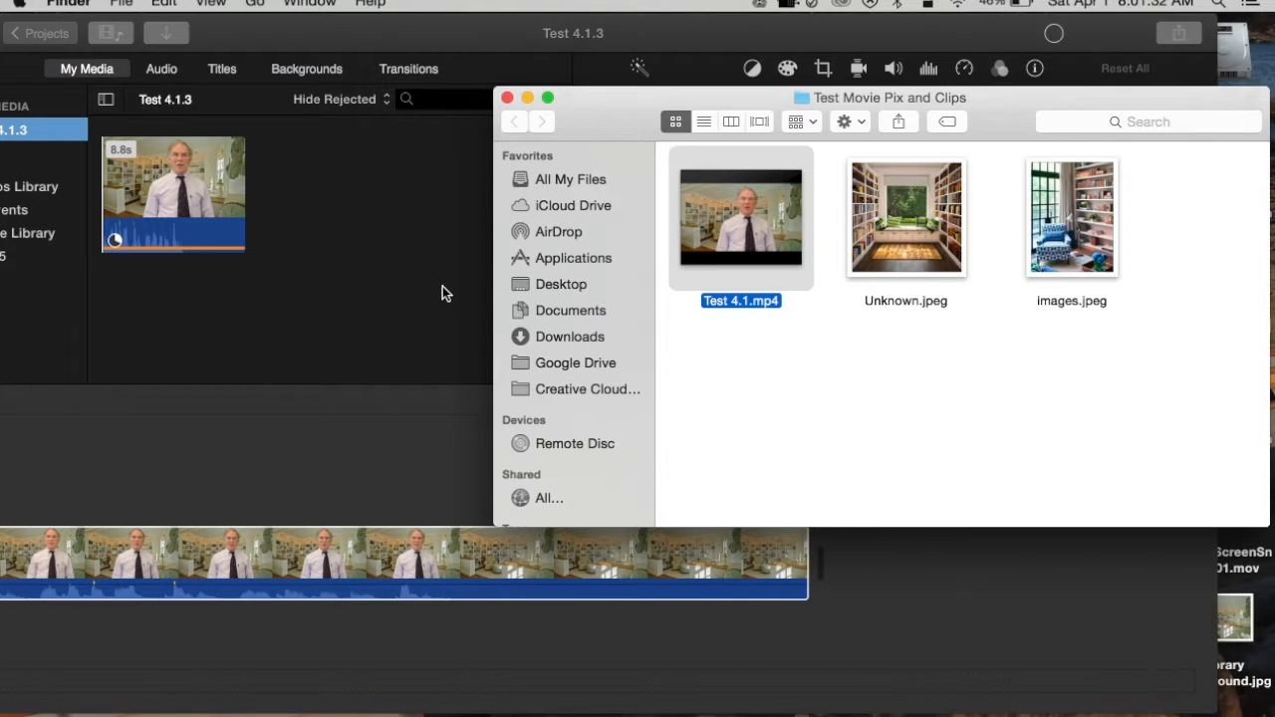
- Import Unknown.jpeg and images.jpeg from the folder into the project media, and close the folder window
drag(723, 219, 746, 210)
drag(906, 217, 377, 215)
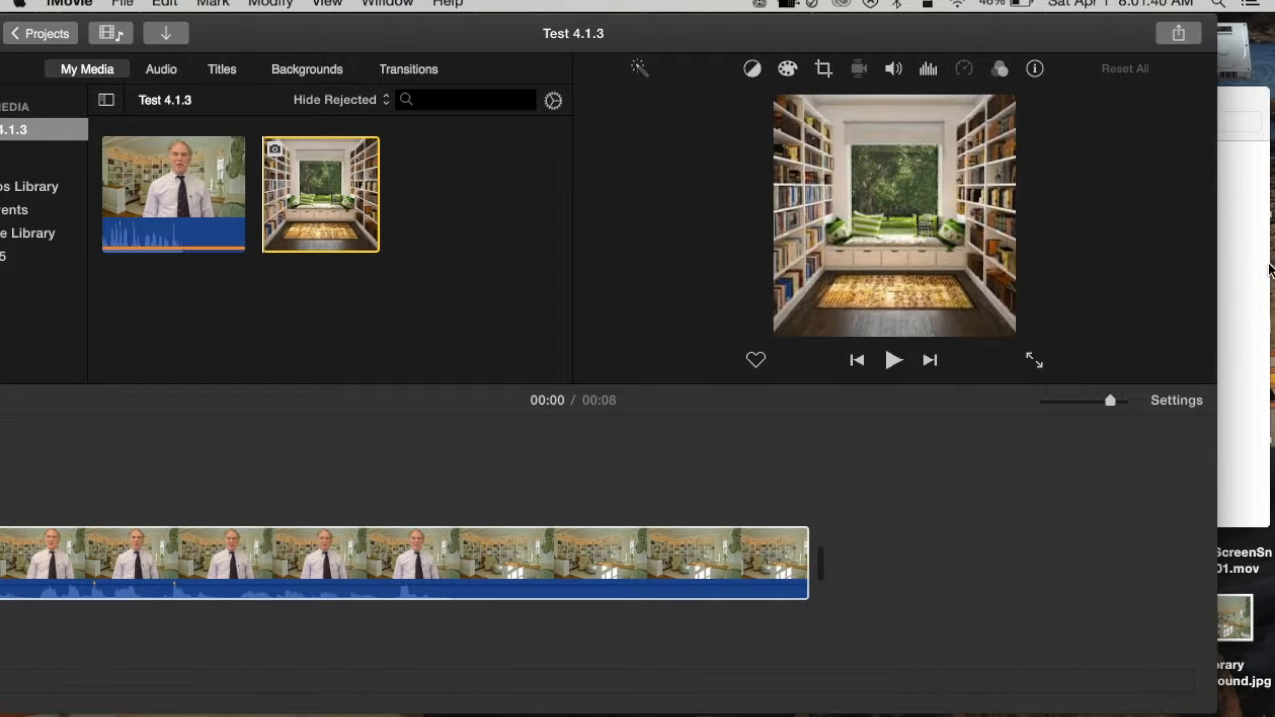
click(1245, 273)
drag(1099, 207, 380, 277)
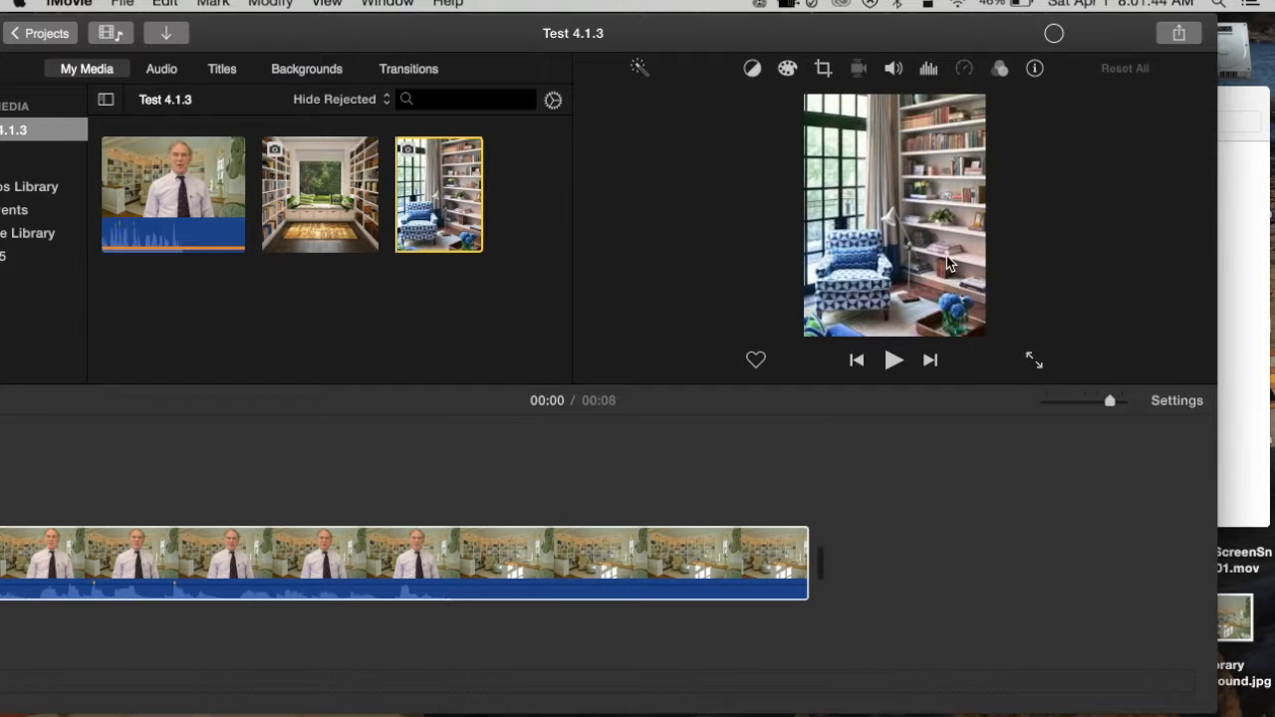
click(1229, 246)
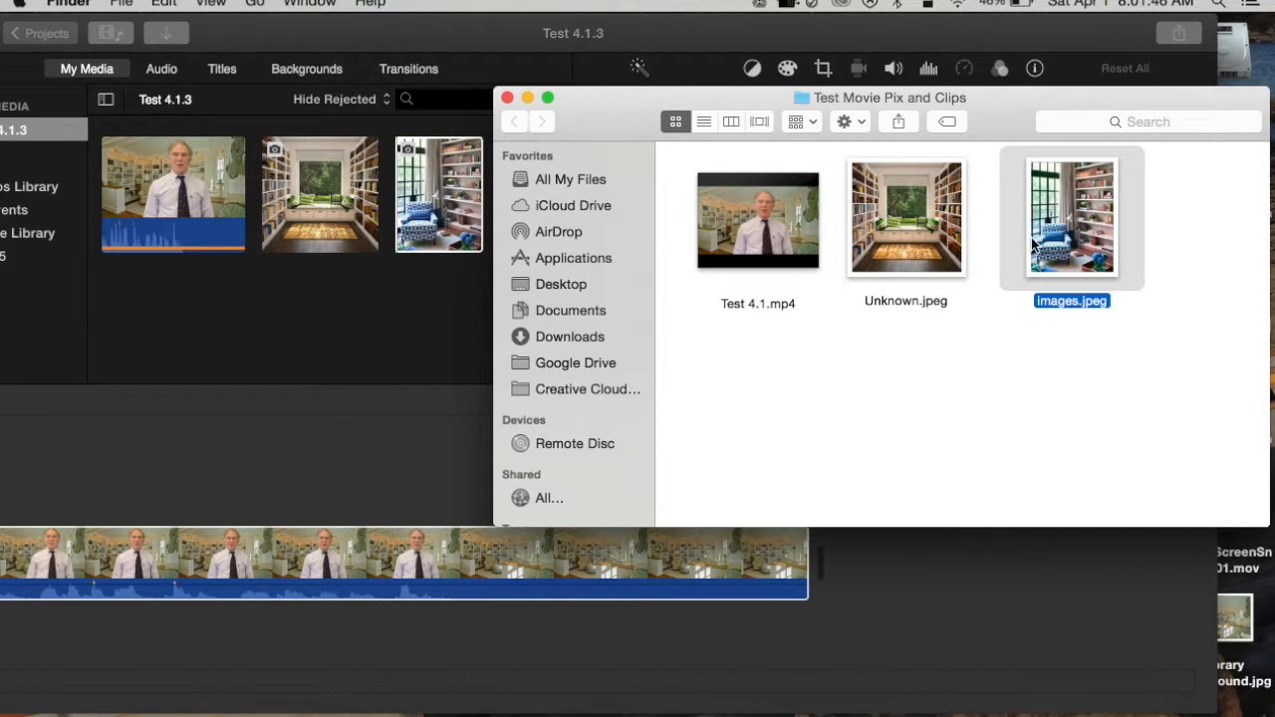
click(507, 98)
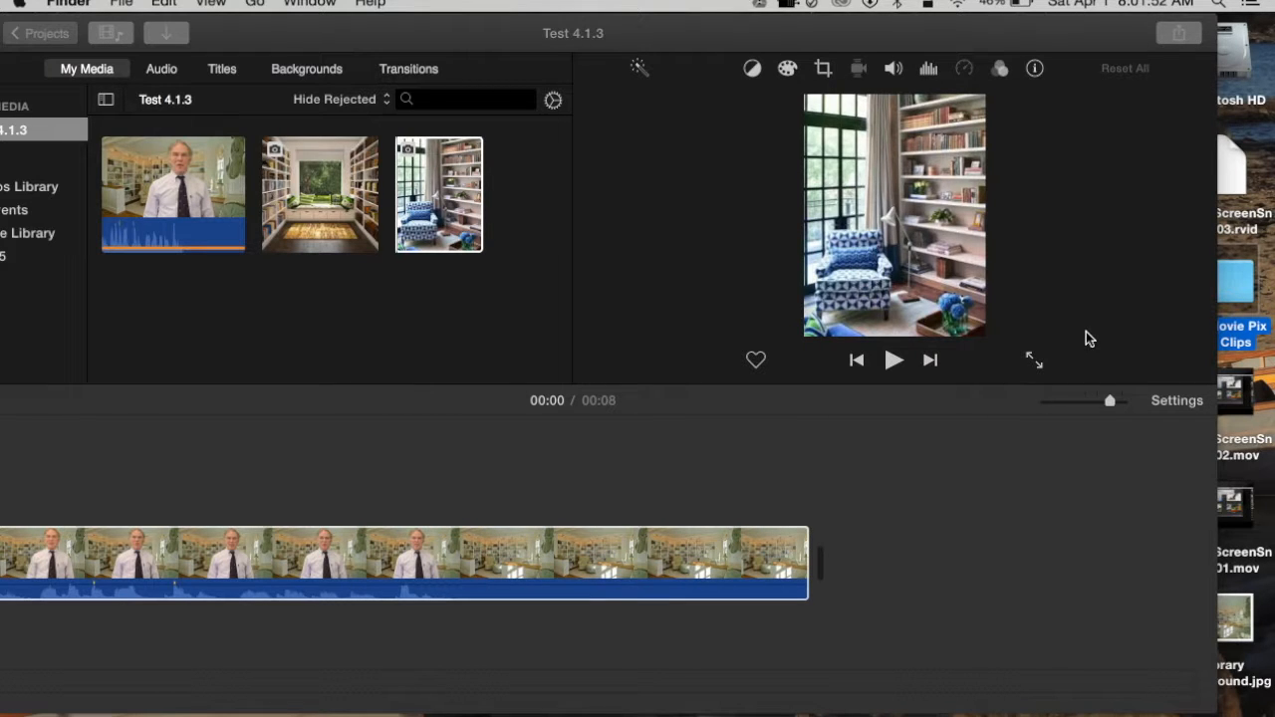
drag(683, 33, 757, 32)
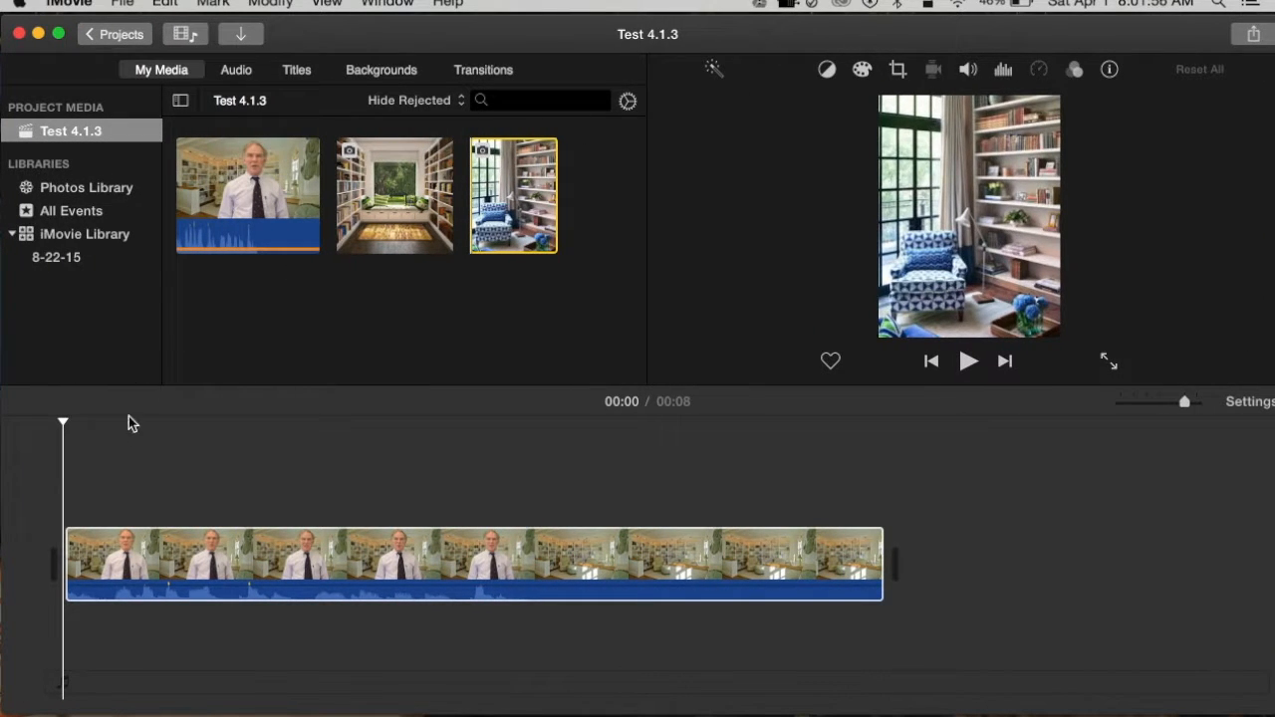
- Place the window-seat library image as an overlay above the main clip, starting about one second in
click(100, 553)
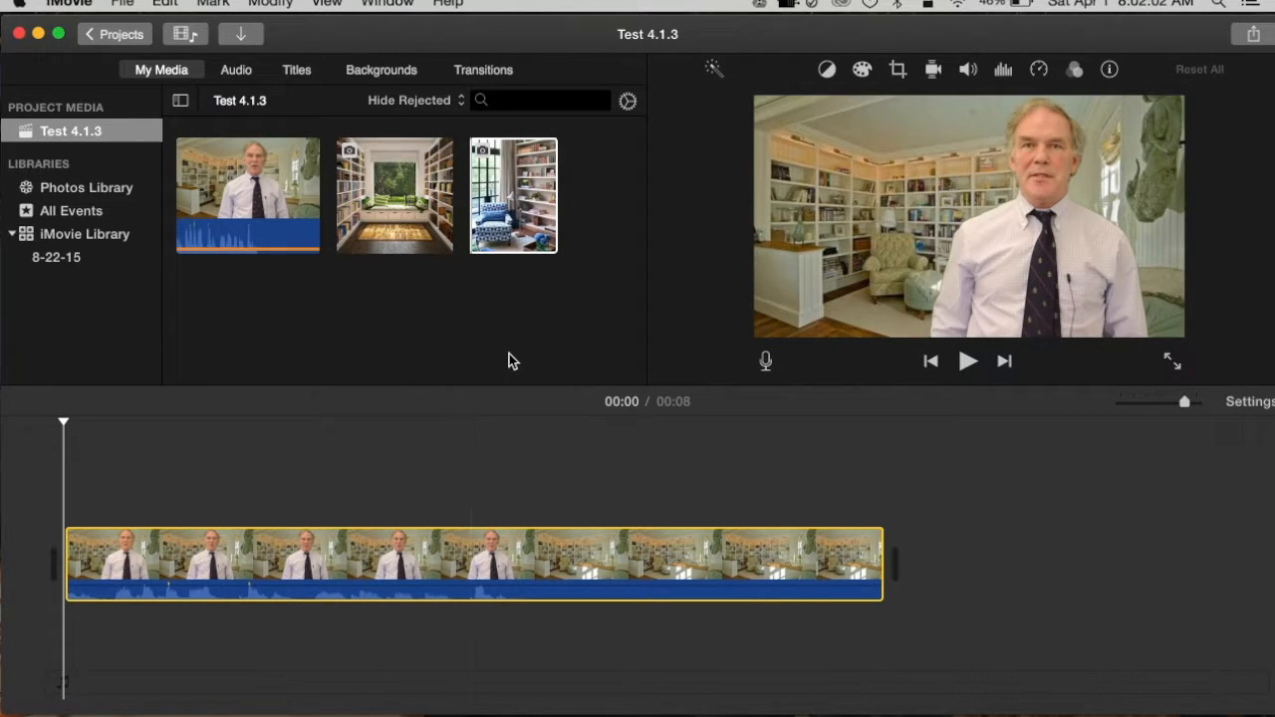
click(409, 194)
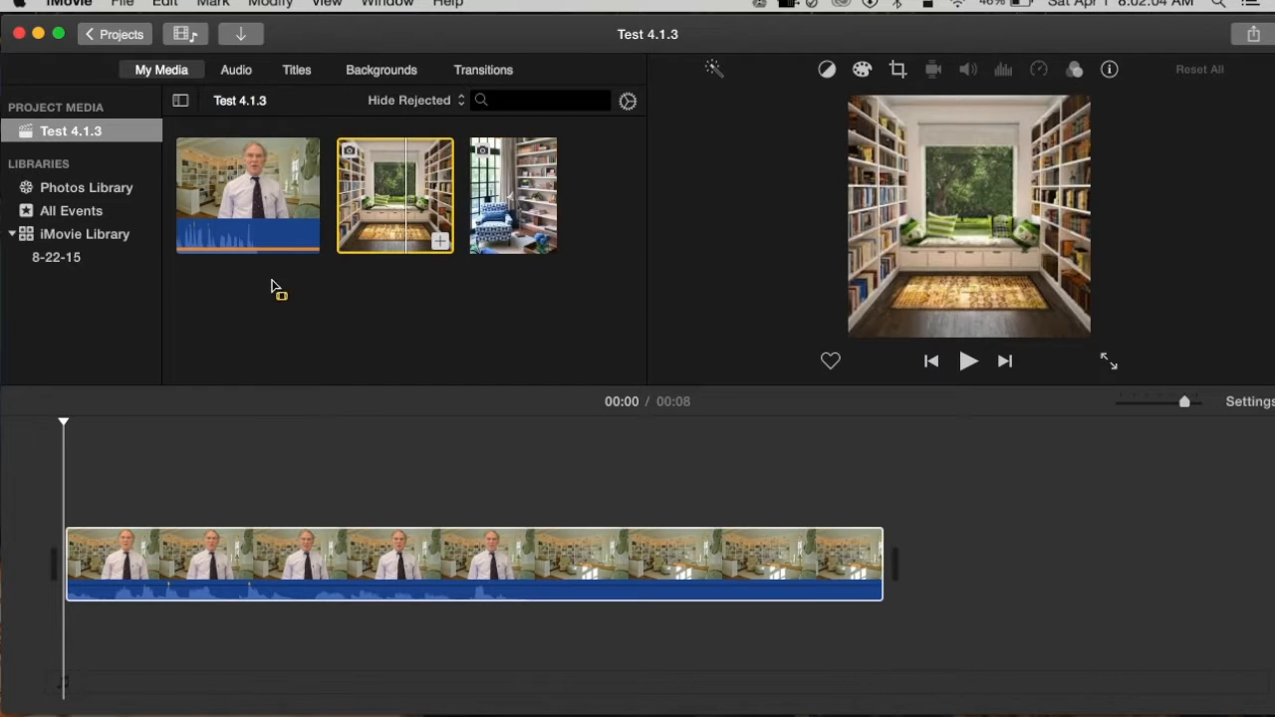
click(191, 493)
drag(411, 184, 176, 483)
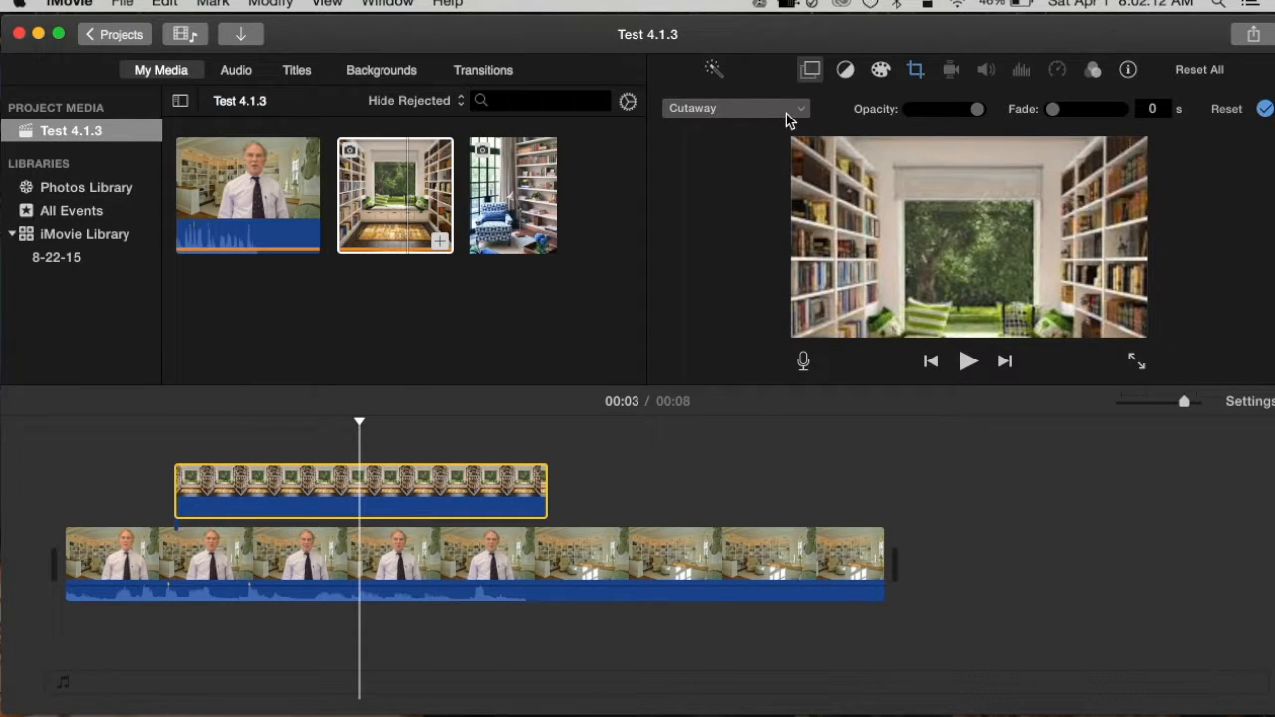
- Make the window-seat overlay a Picture in Picture on the speaker's other side, over the bookshelves, and shorten it from its end
click(796, 112)
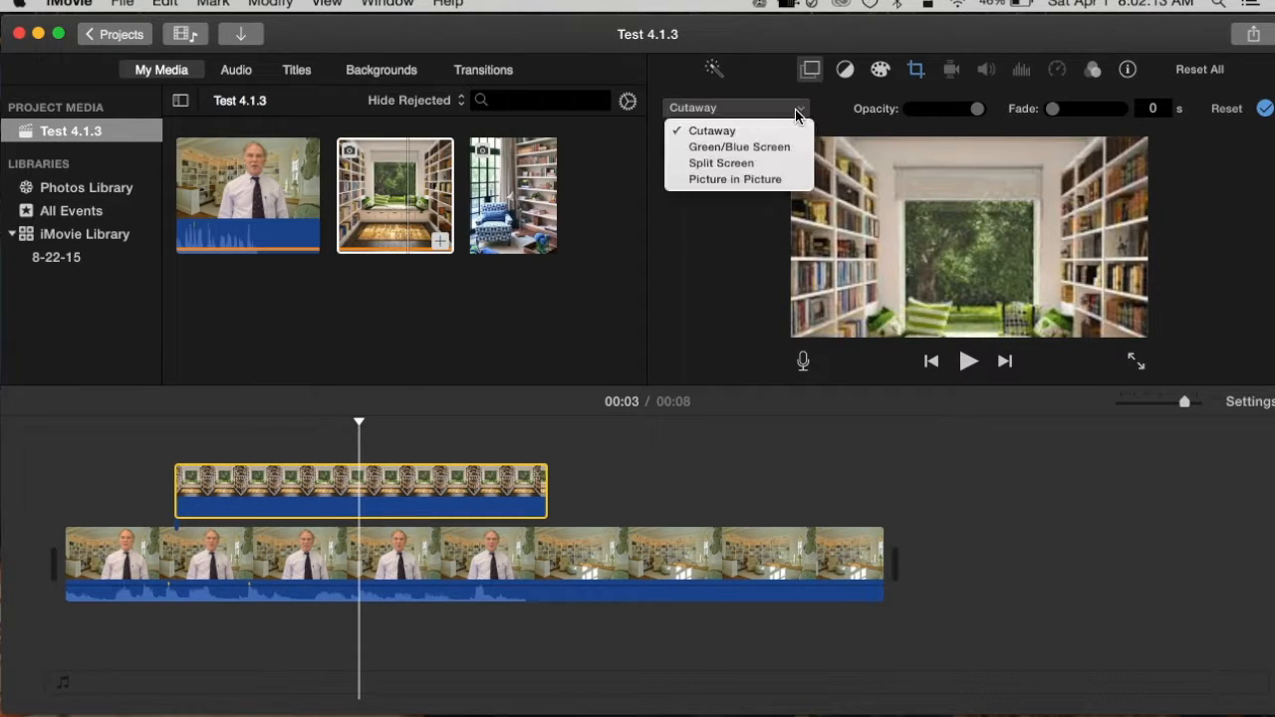
click(757, 179)
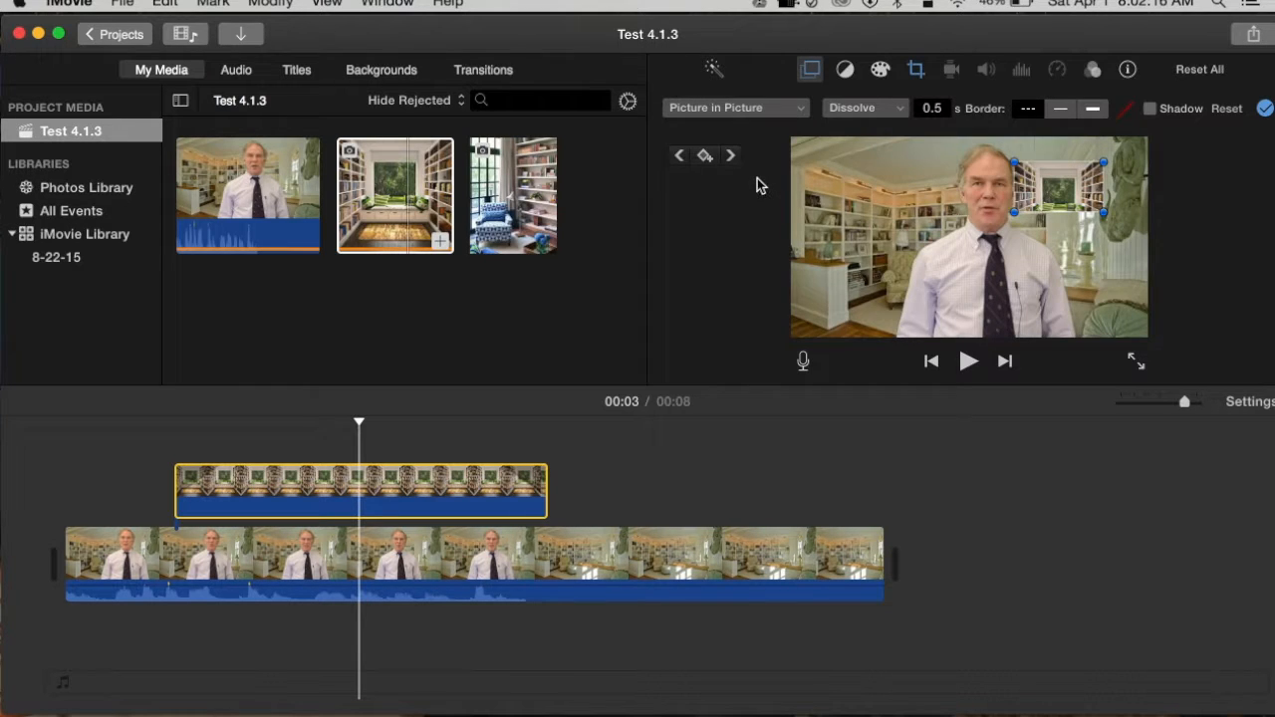
drag(1076, 188, 932, 227)
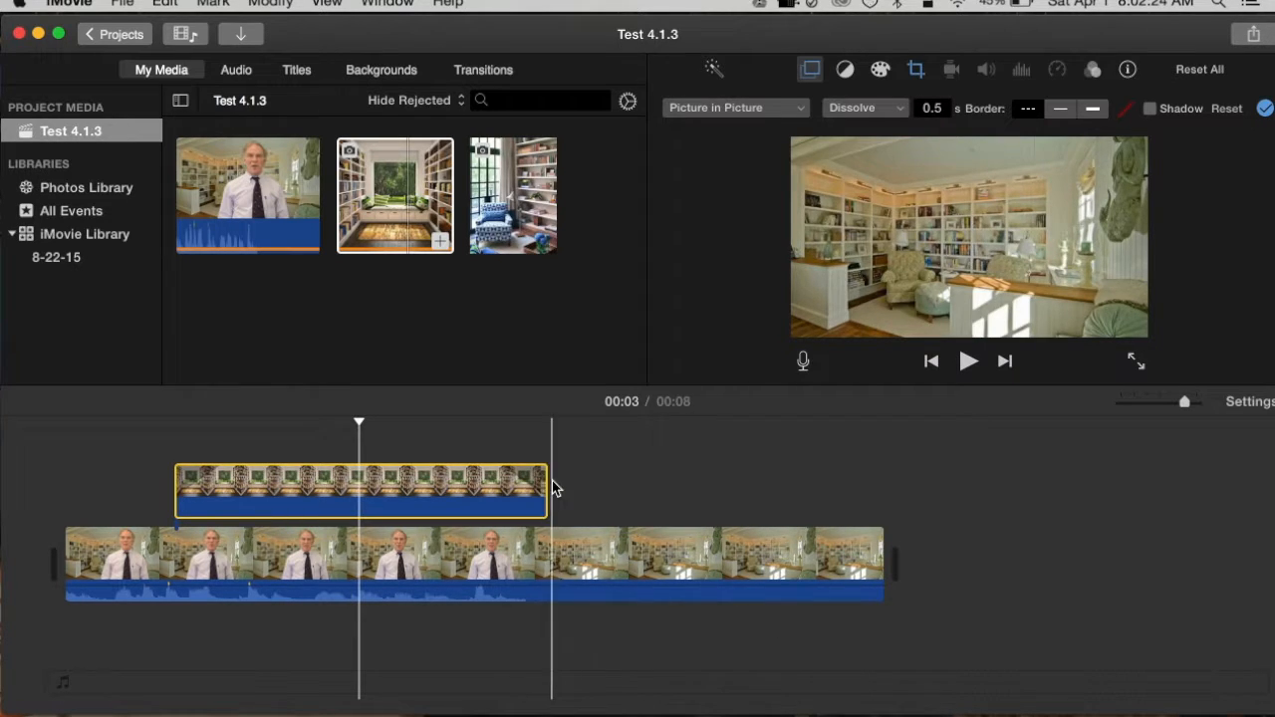
drag(539, 486, 309, 498)
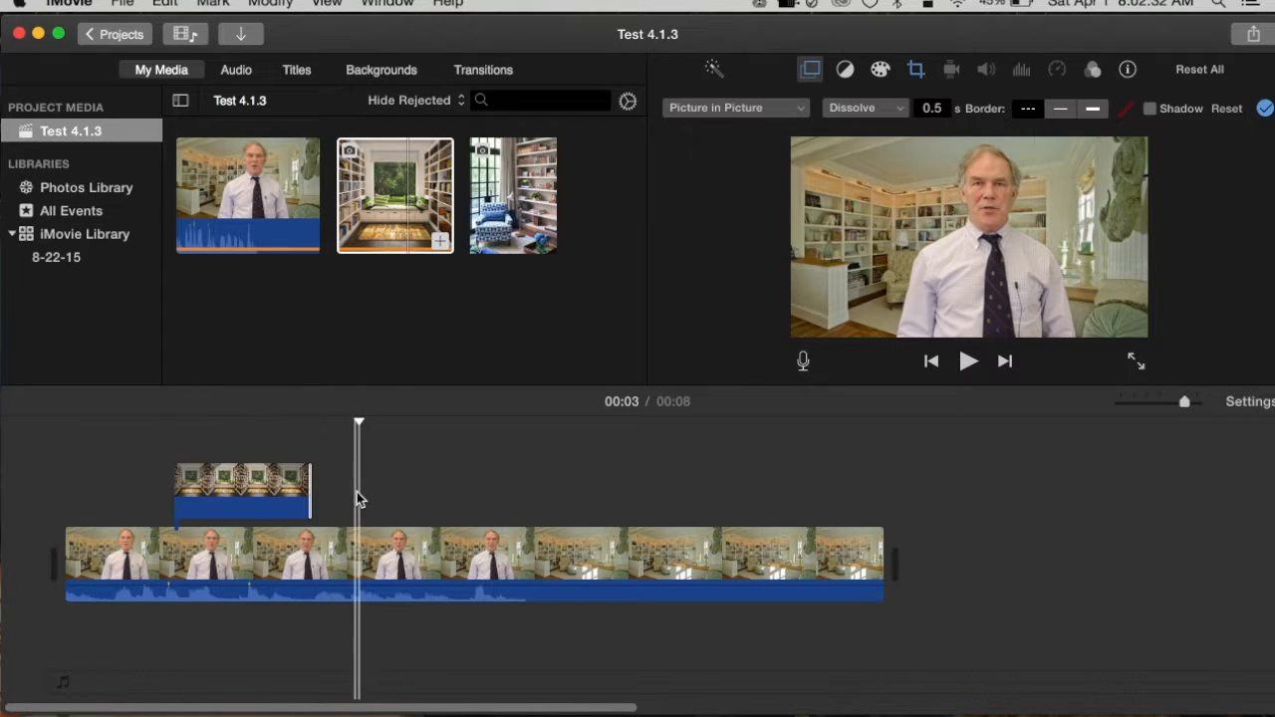
- Overlay the blue-armchair image above the main clip at about 4 seconds and trim it to about 1.6 s
click(528, 167)
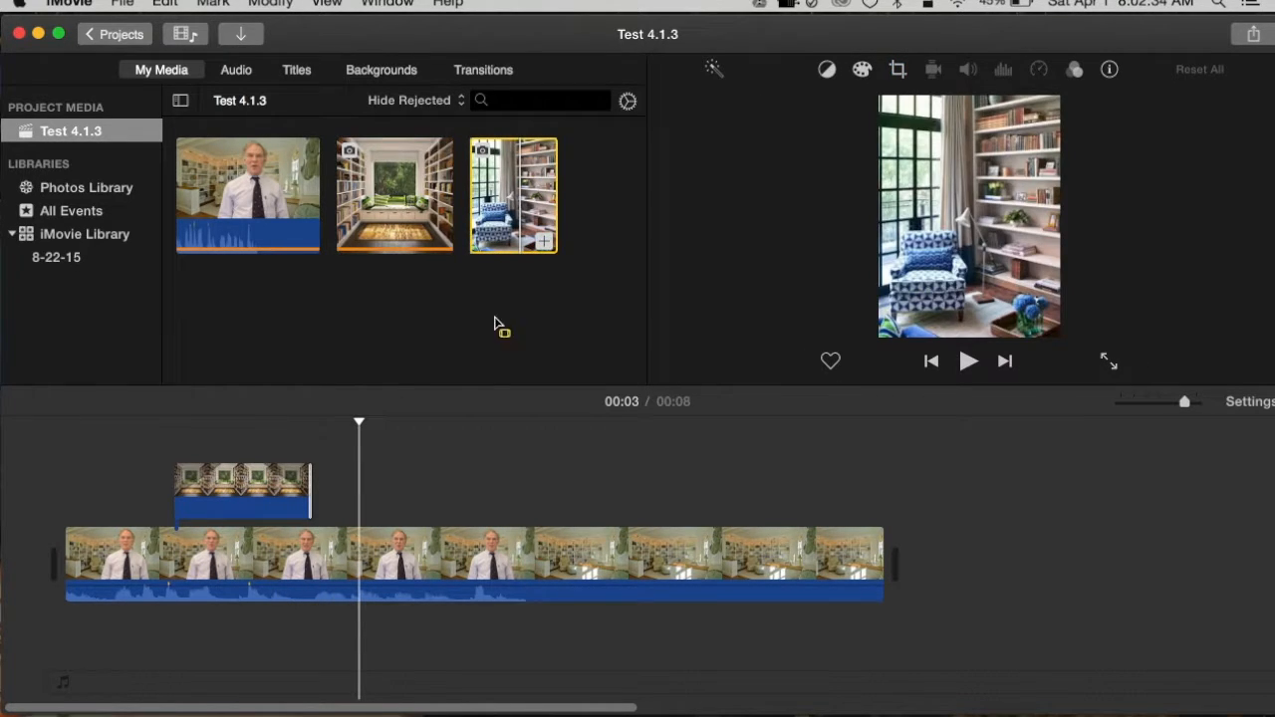
click(471, 492)
click(510, 202)
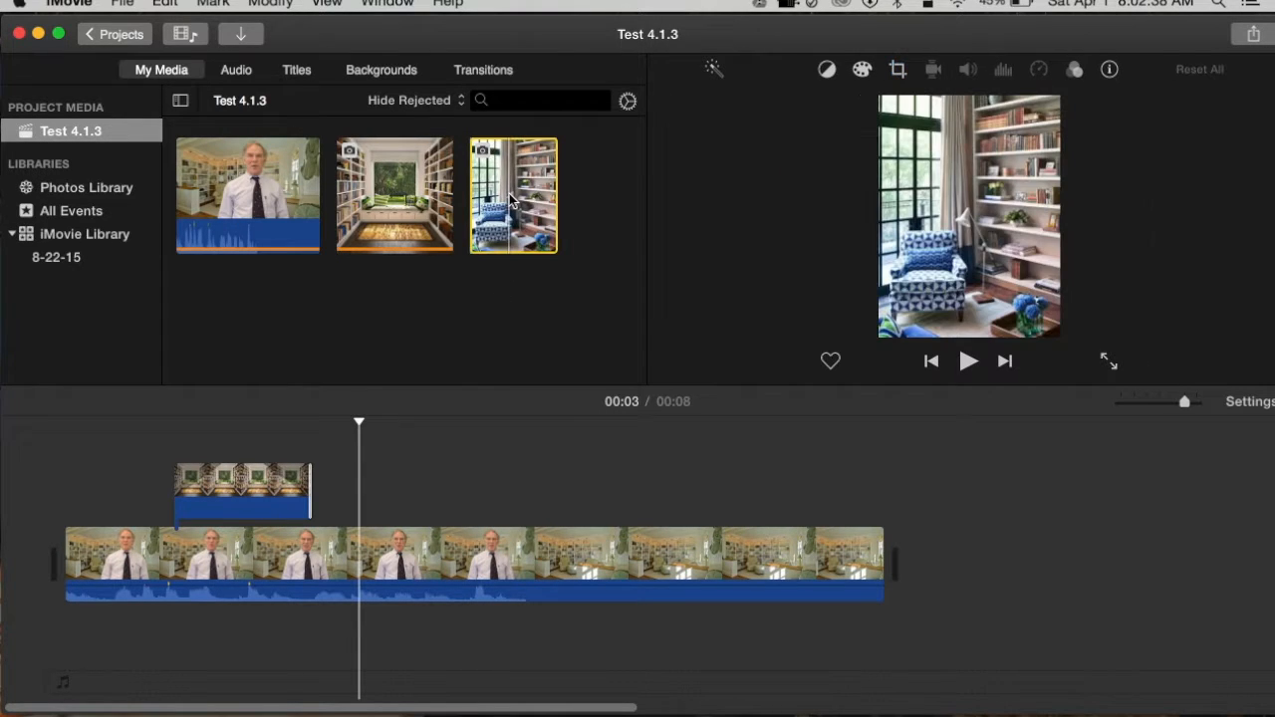
drag(510, 202, 446, 476)
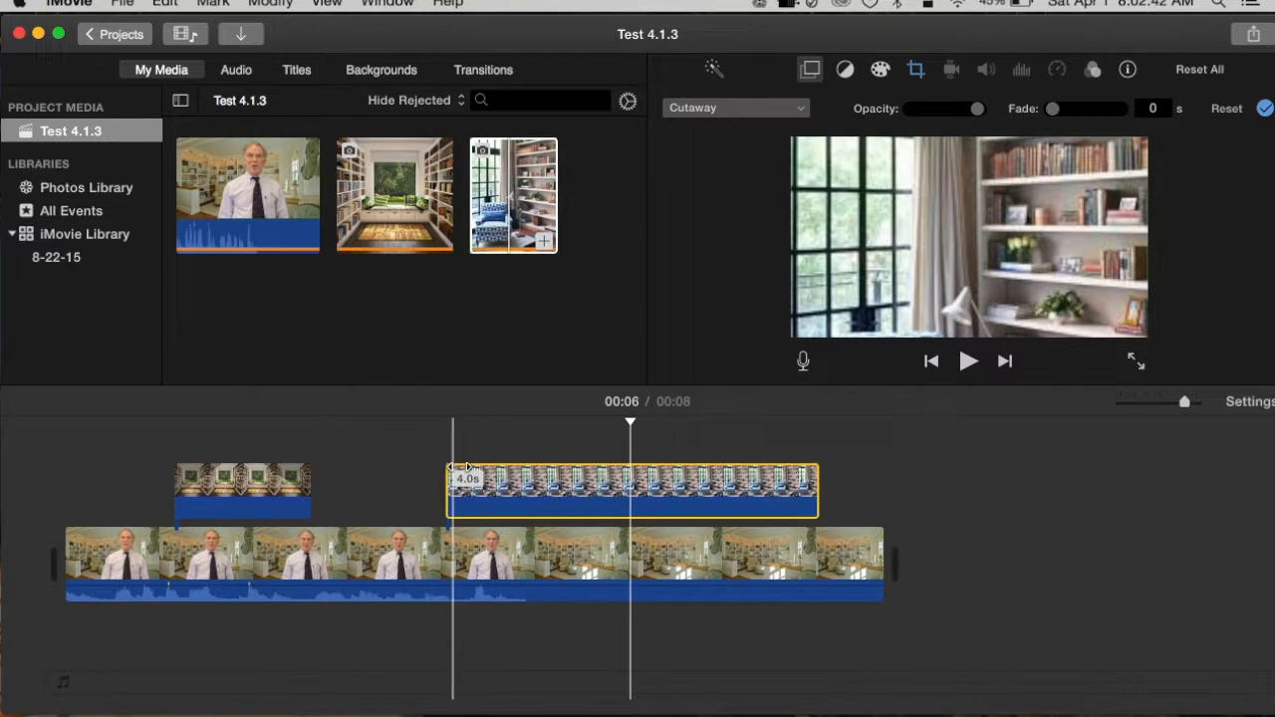
drag(815, 466, 591, 485)
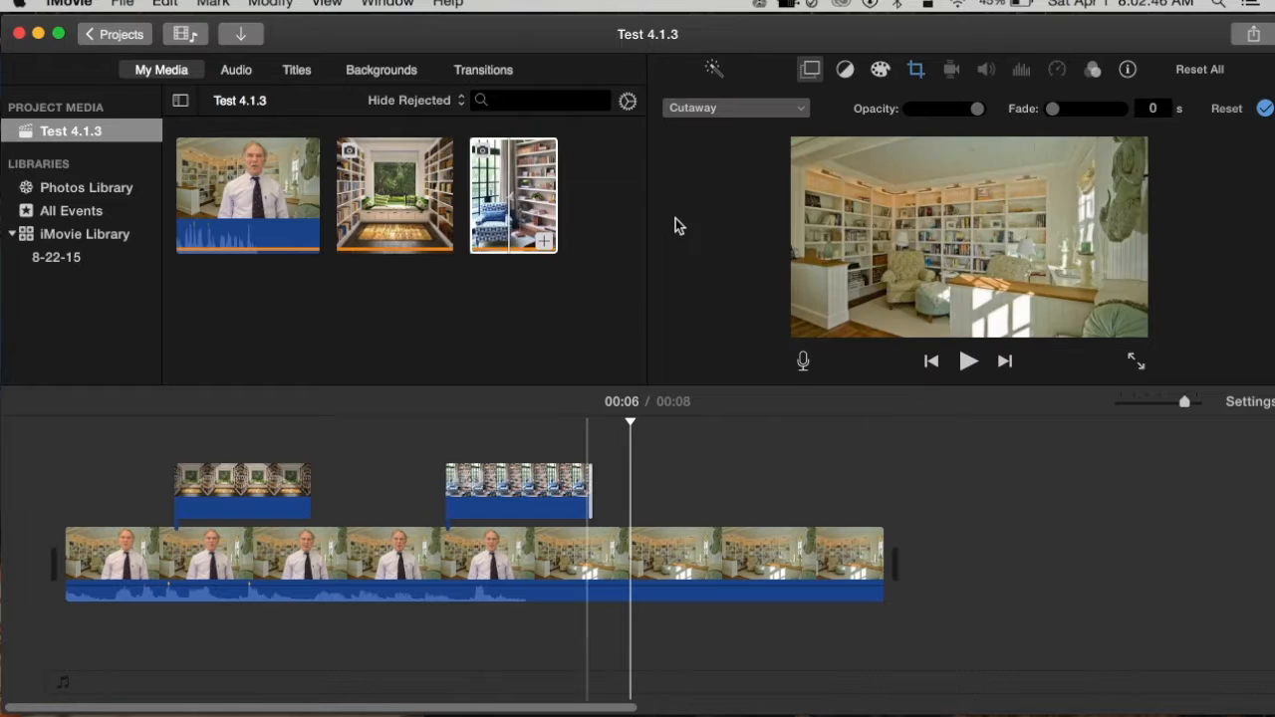
- Change the blue-armchair overlay from a cutaway to Split Screen
click(539, 488)
click(796, 109)
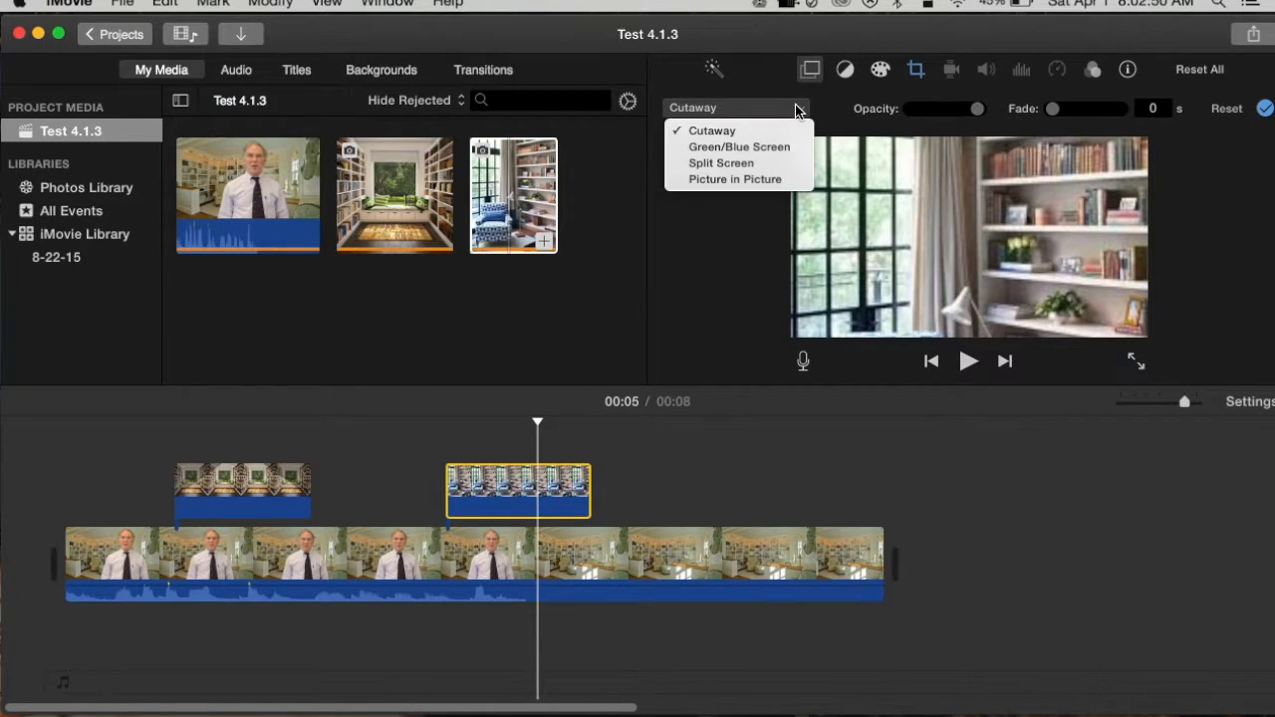
click(746, 163)
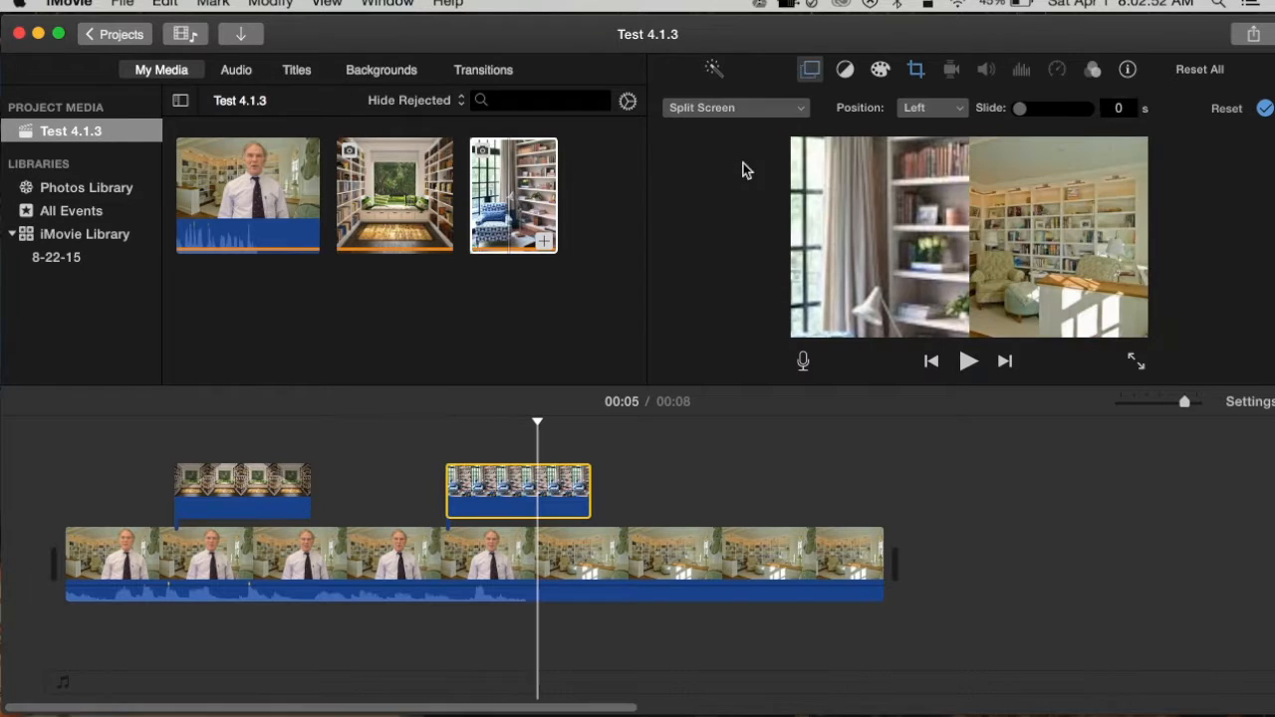
- Scrub through the movie from about 00:03 to 00:05 to preview the split-screen section
click(364, 543)
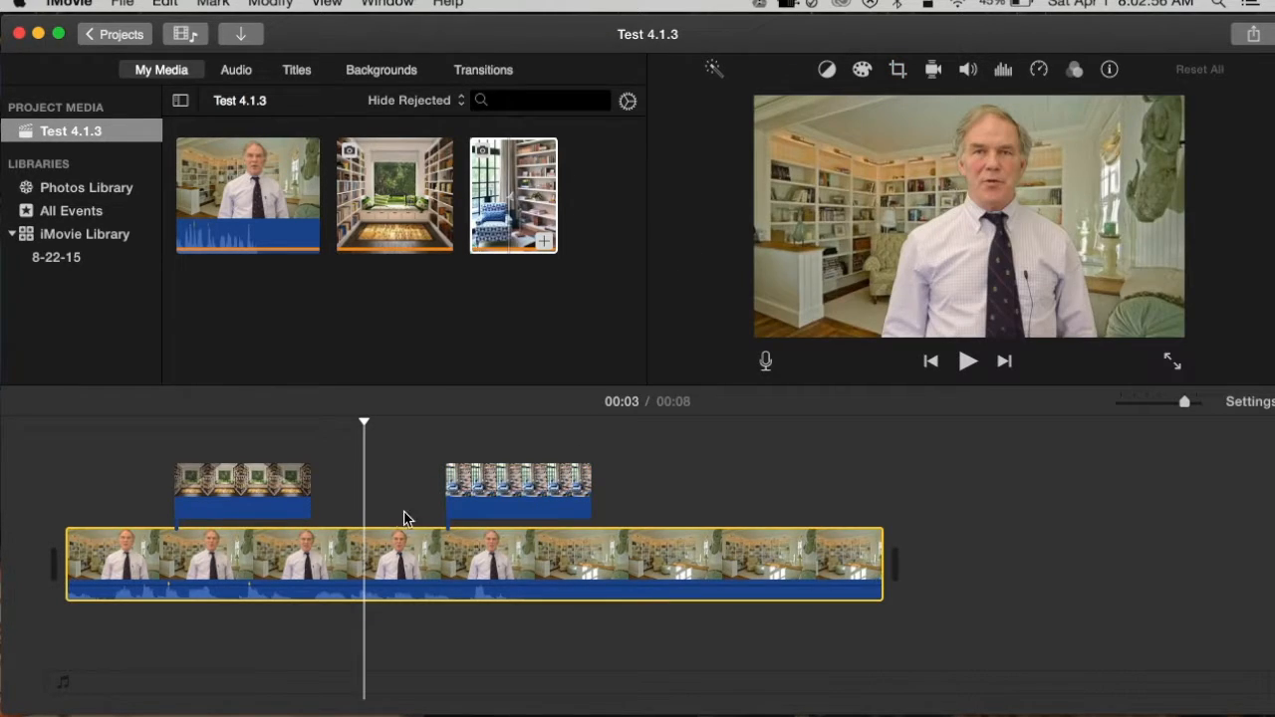
click(383, 542)
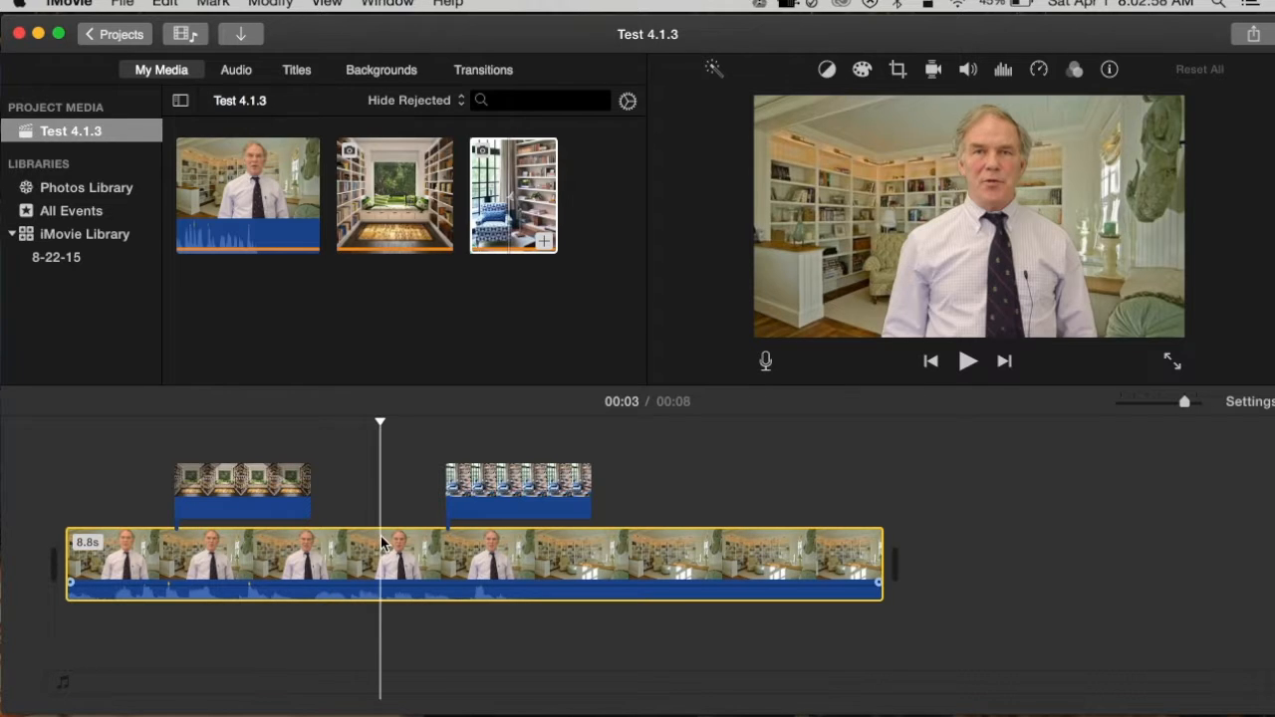
drag(381, 422, 612, 426)
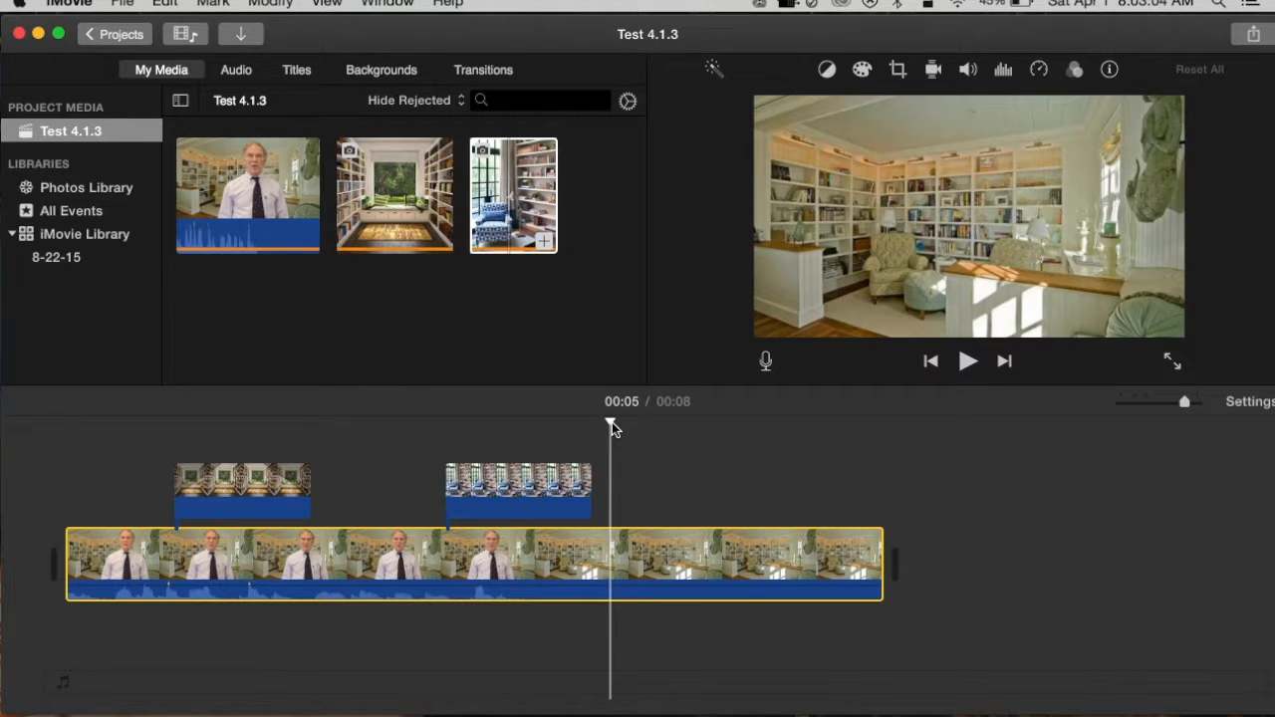
- Crop the blue-armchair overlay with Crop to Fill, using a smaller frame around the chair back and the adjacent shelves
click(539, 488)
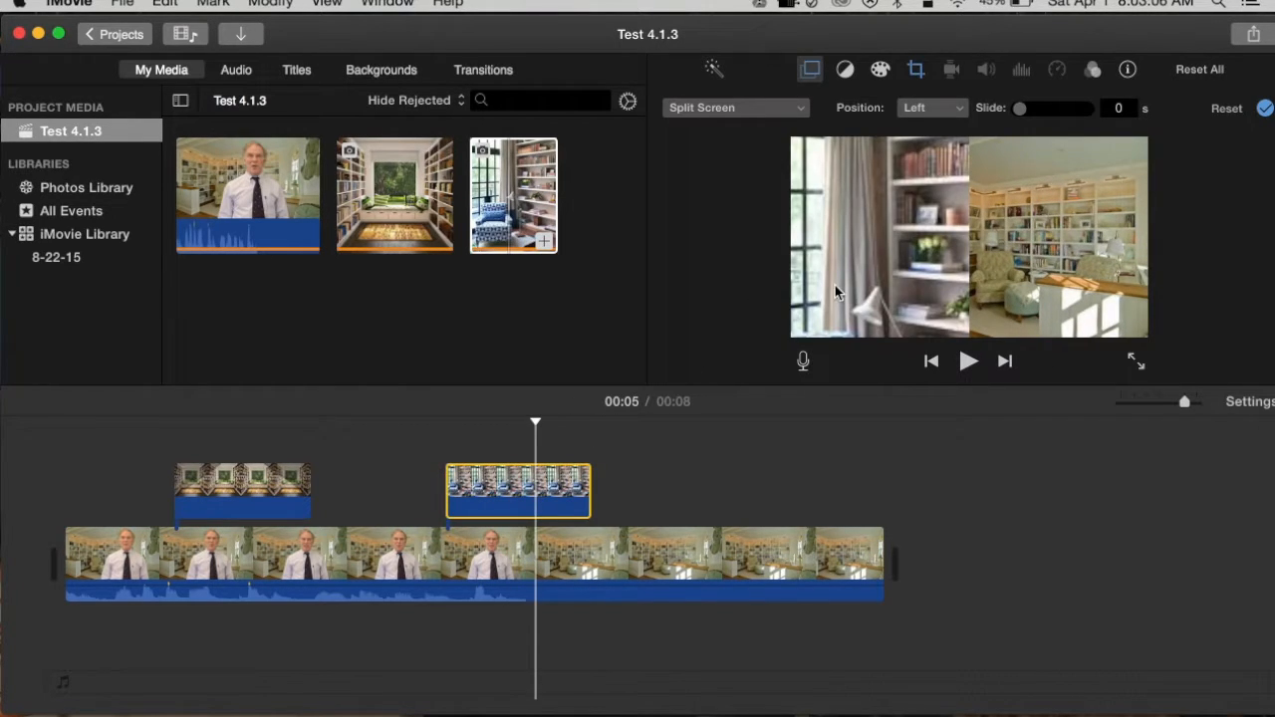
click(812, 68)
click(812, 68)
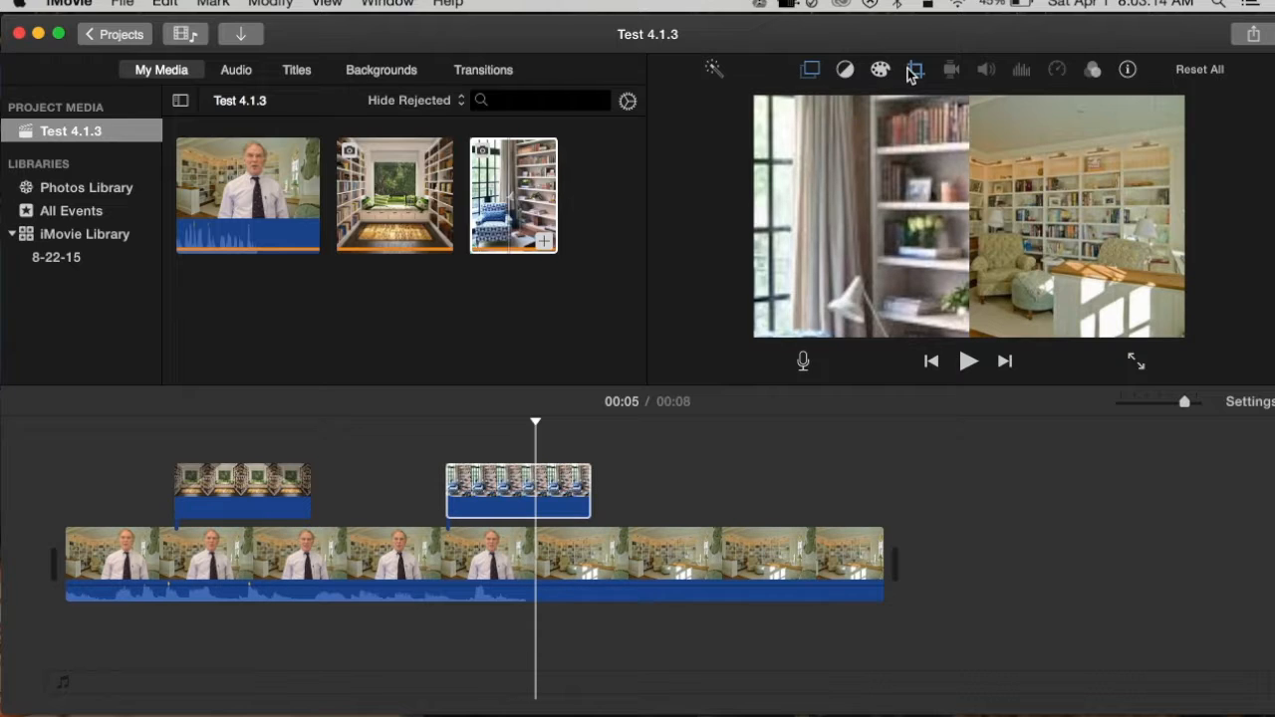
click(555, 483)
click(554, 483)
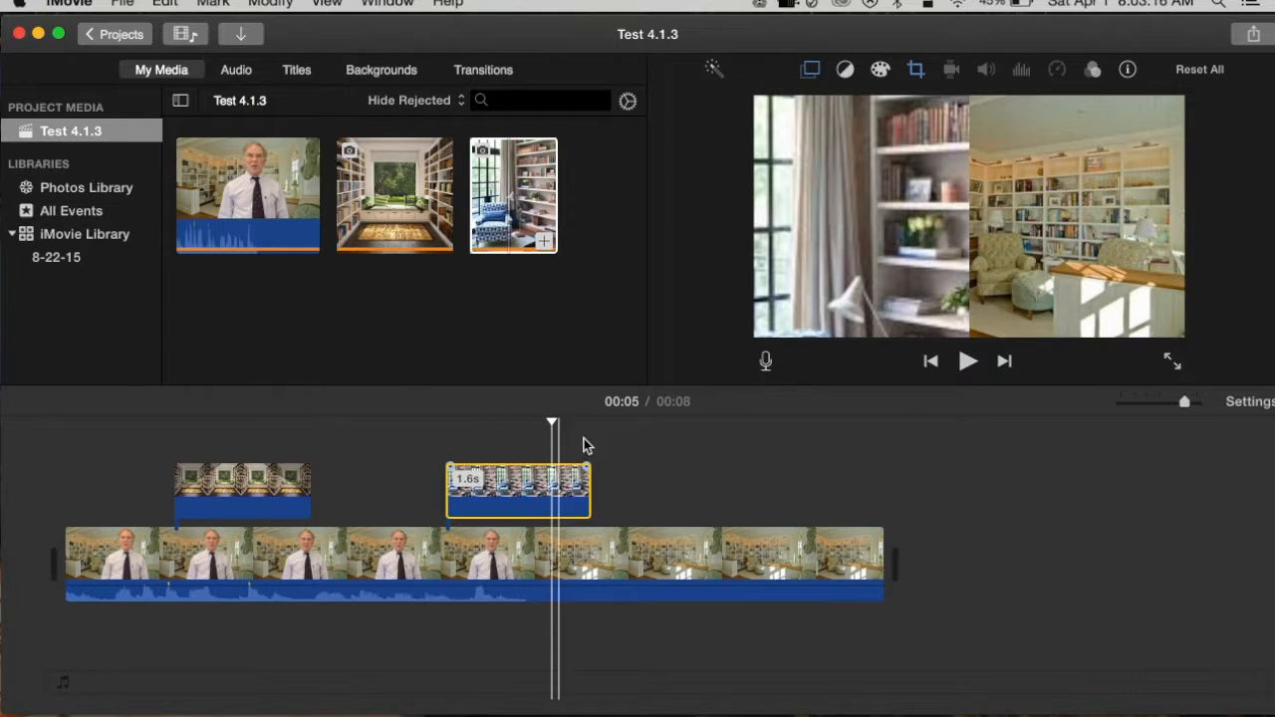
click(916, 70)
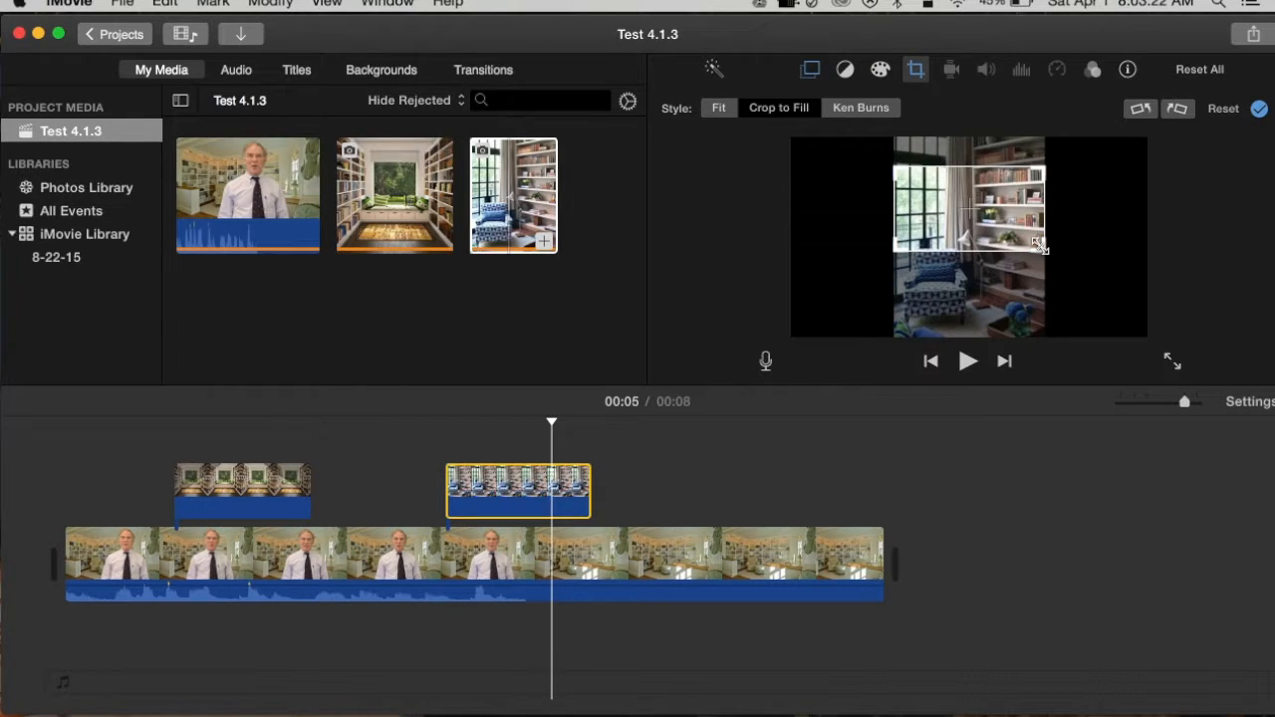
drag(1040, 246, 980, 254)
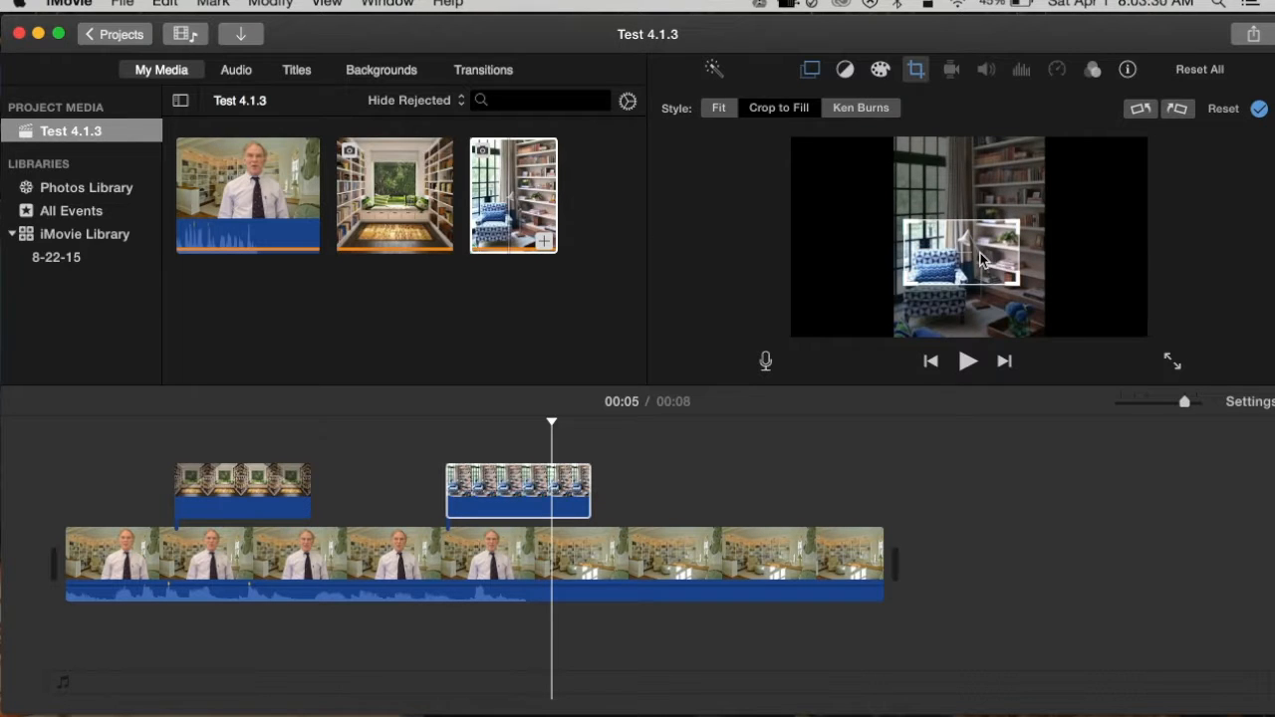
- Scrub around the start of the cropped split-screen overlay to preview it, and reopen its video overlay settings
click(391, 554)
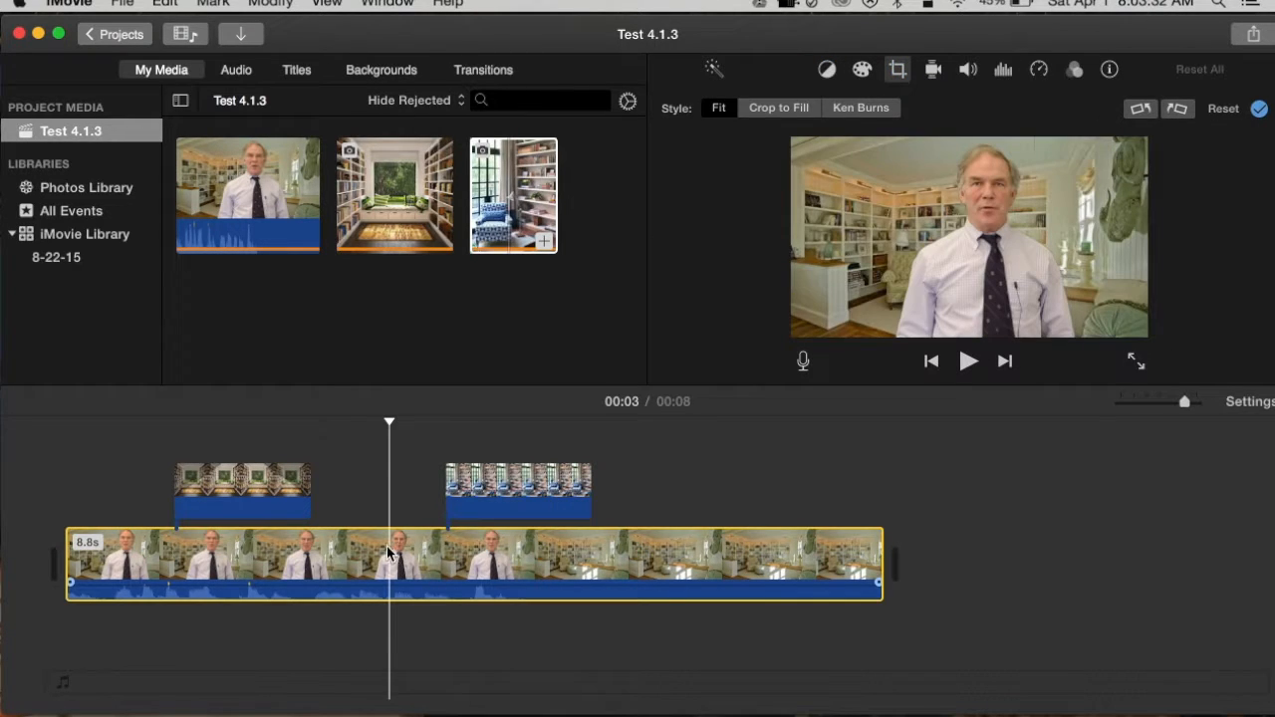
drag(391, 424, 428, 424)
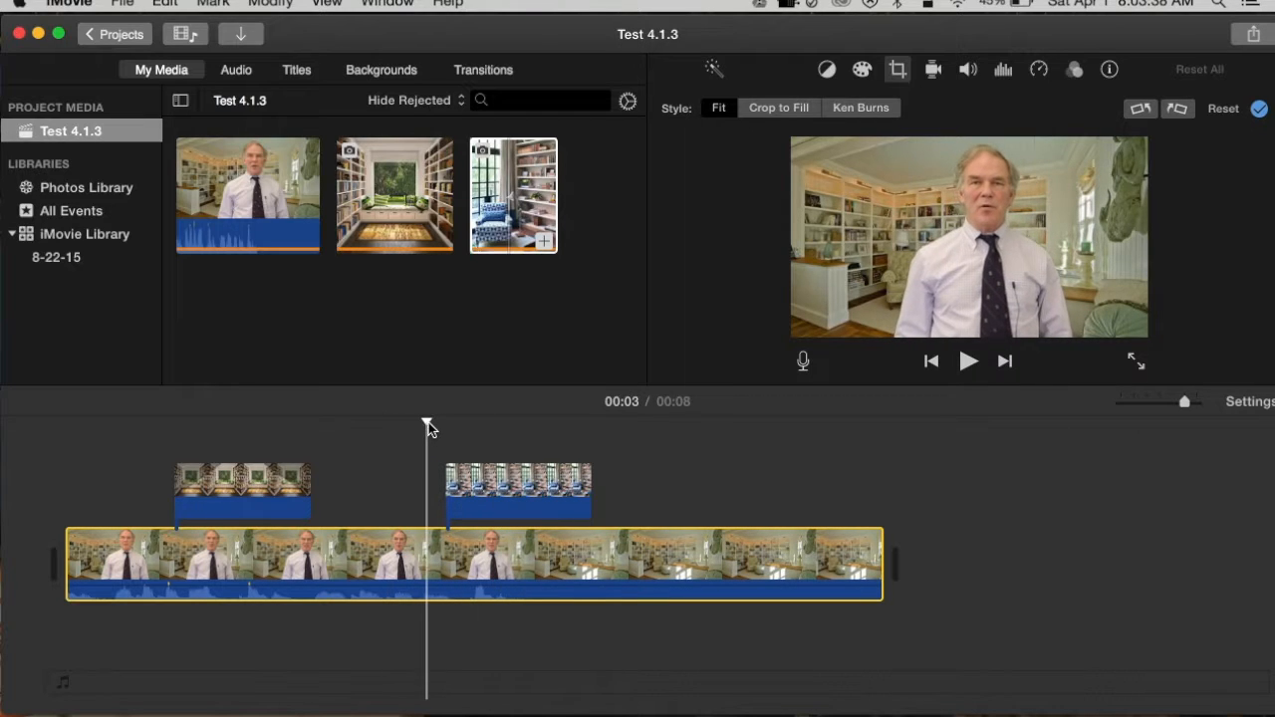
click(472, 503)
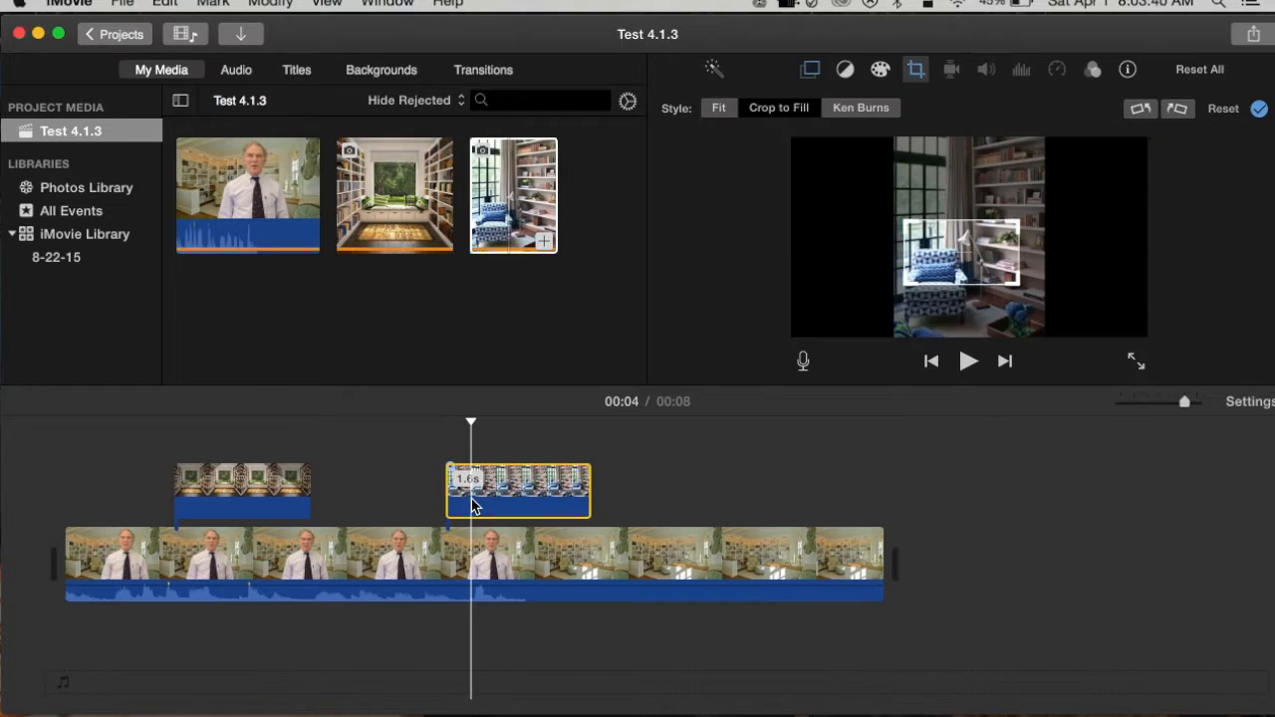
drag(473, 430, 381, 435)
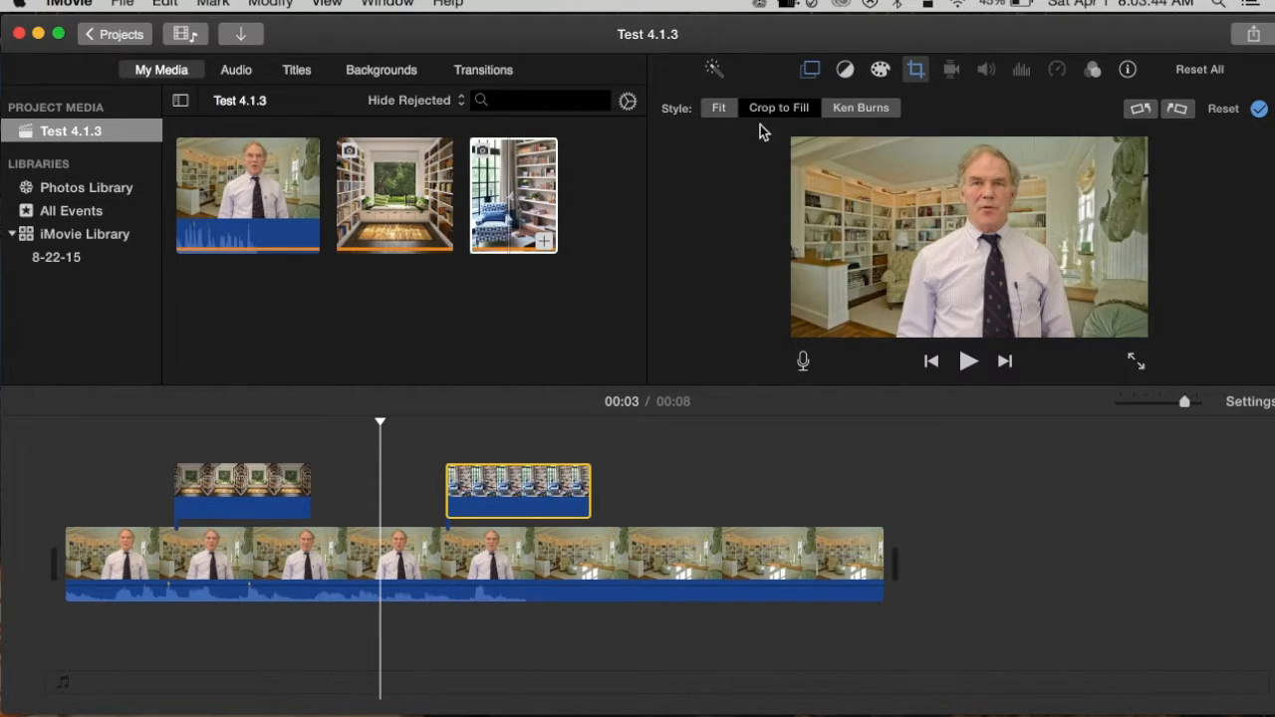
click(812, 69)
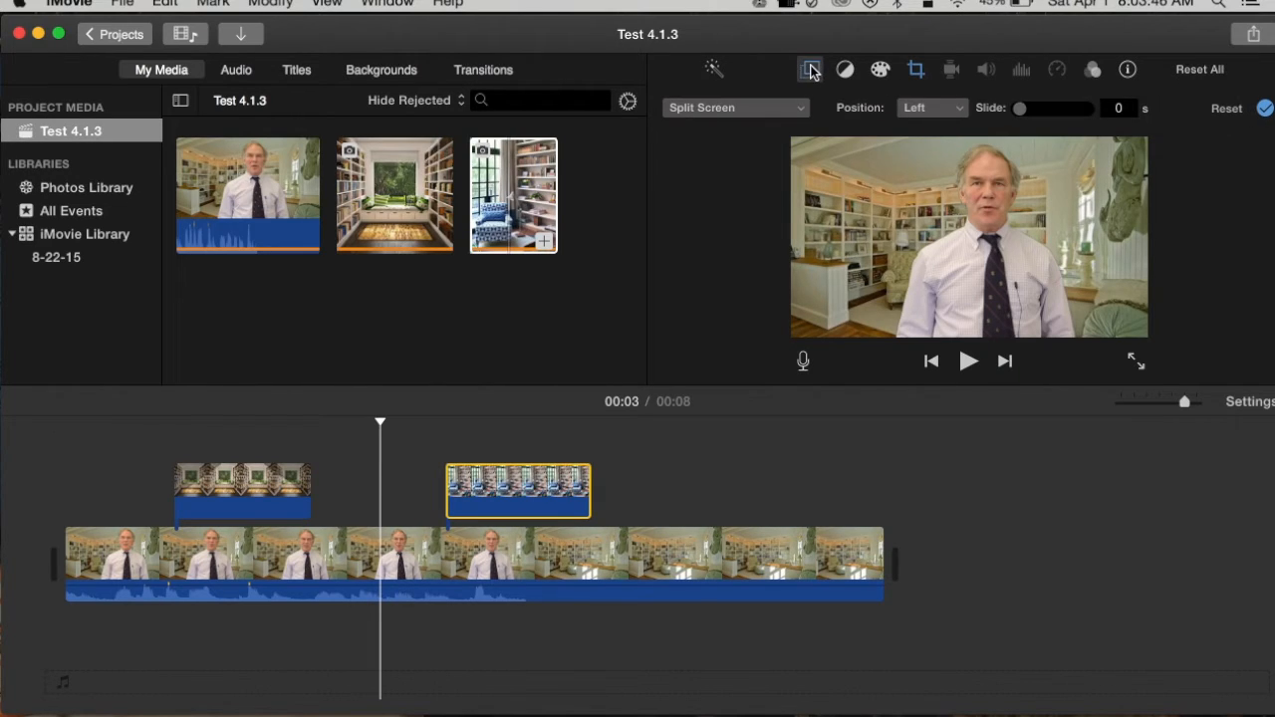